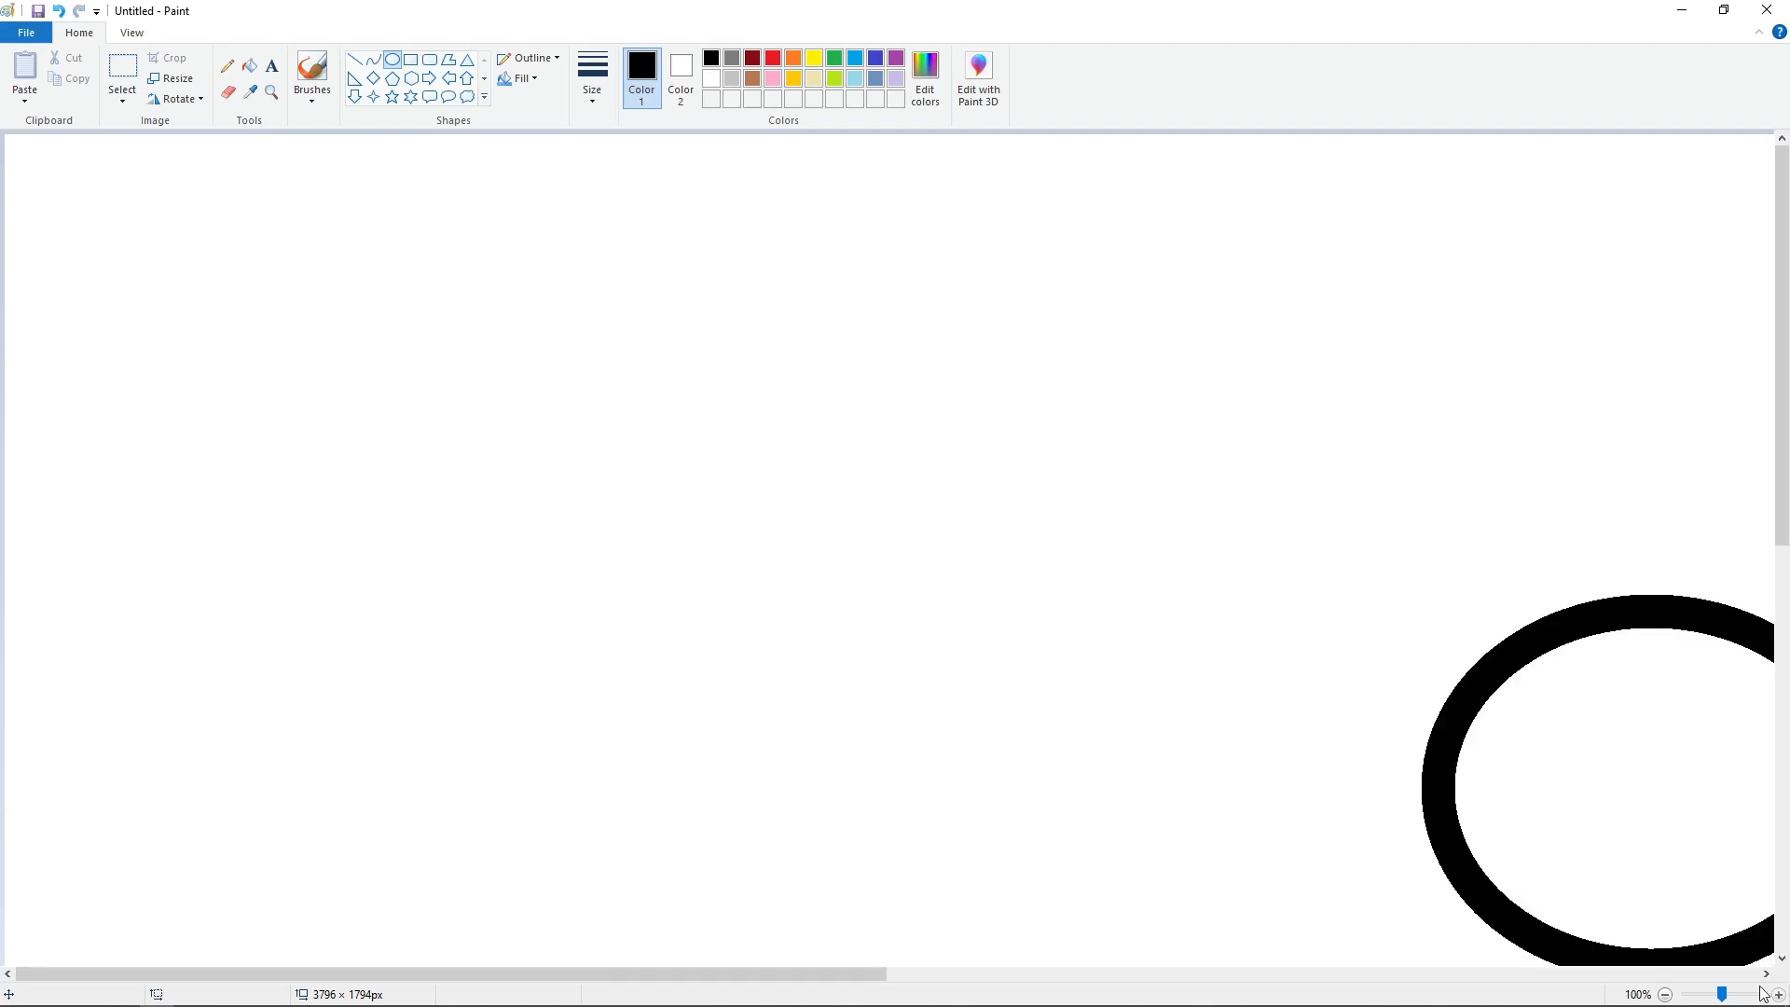
- Cut through the lower sides of the black ellipse with the Eraser and remove the detached bottom arc
{"action": "scroll", "coordinate": [1081, 960], "scroll_direction": "down", "scroll_amount": 3}
{"action": "left_click", "coordinate": [355, 59]}
{"action": "left_click", "coordinate": [894, 58]}
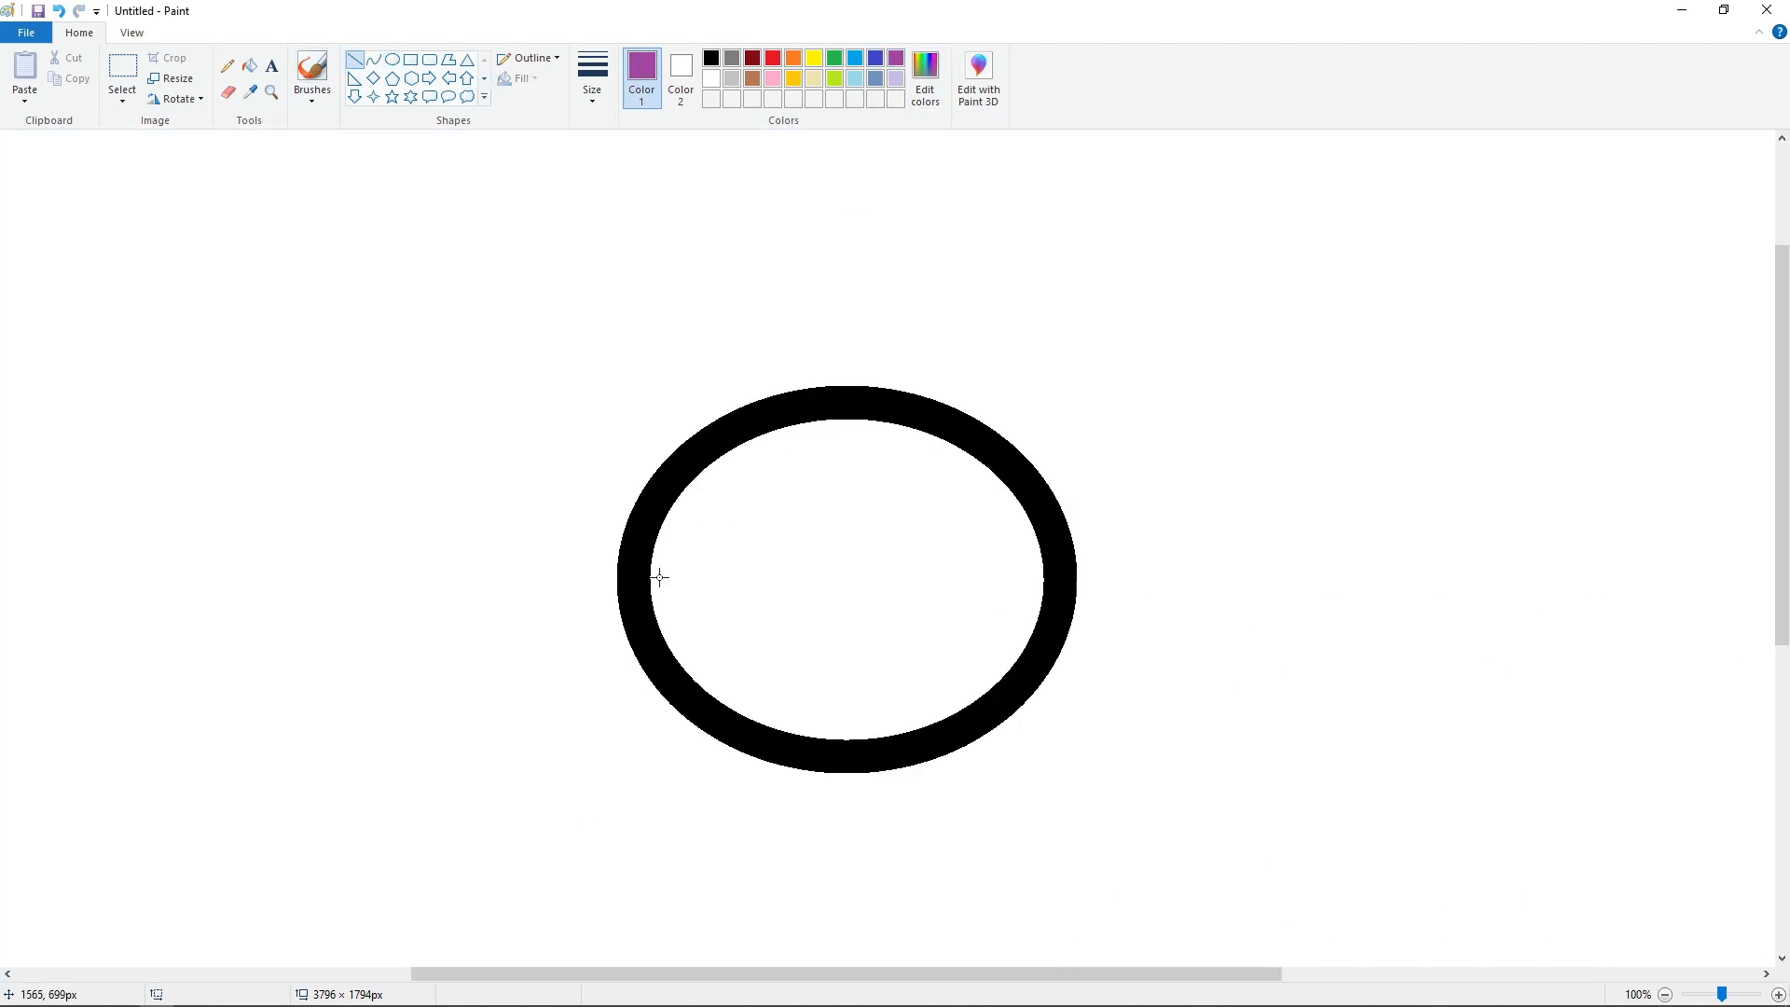
{"action": "left_click", "coordinate": [231, 93]}
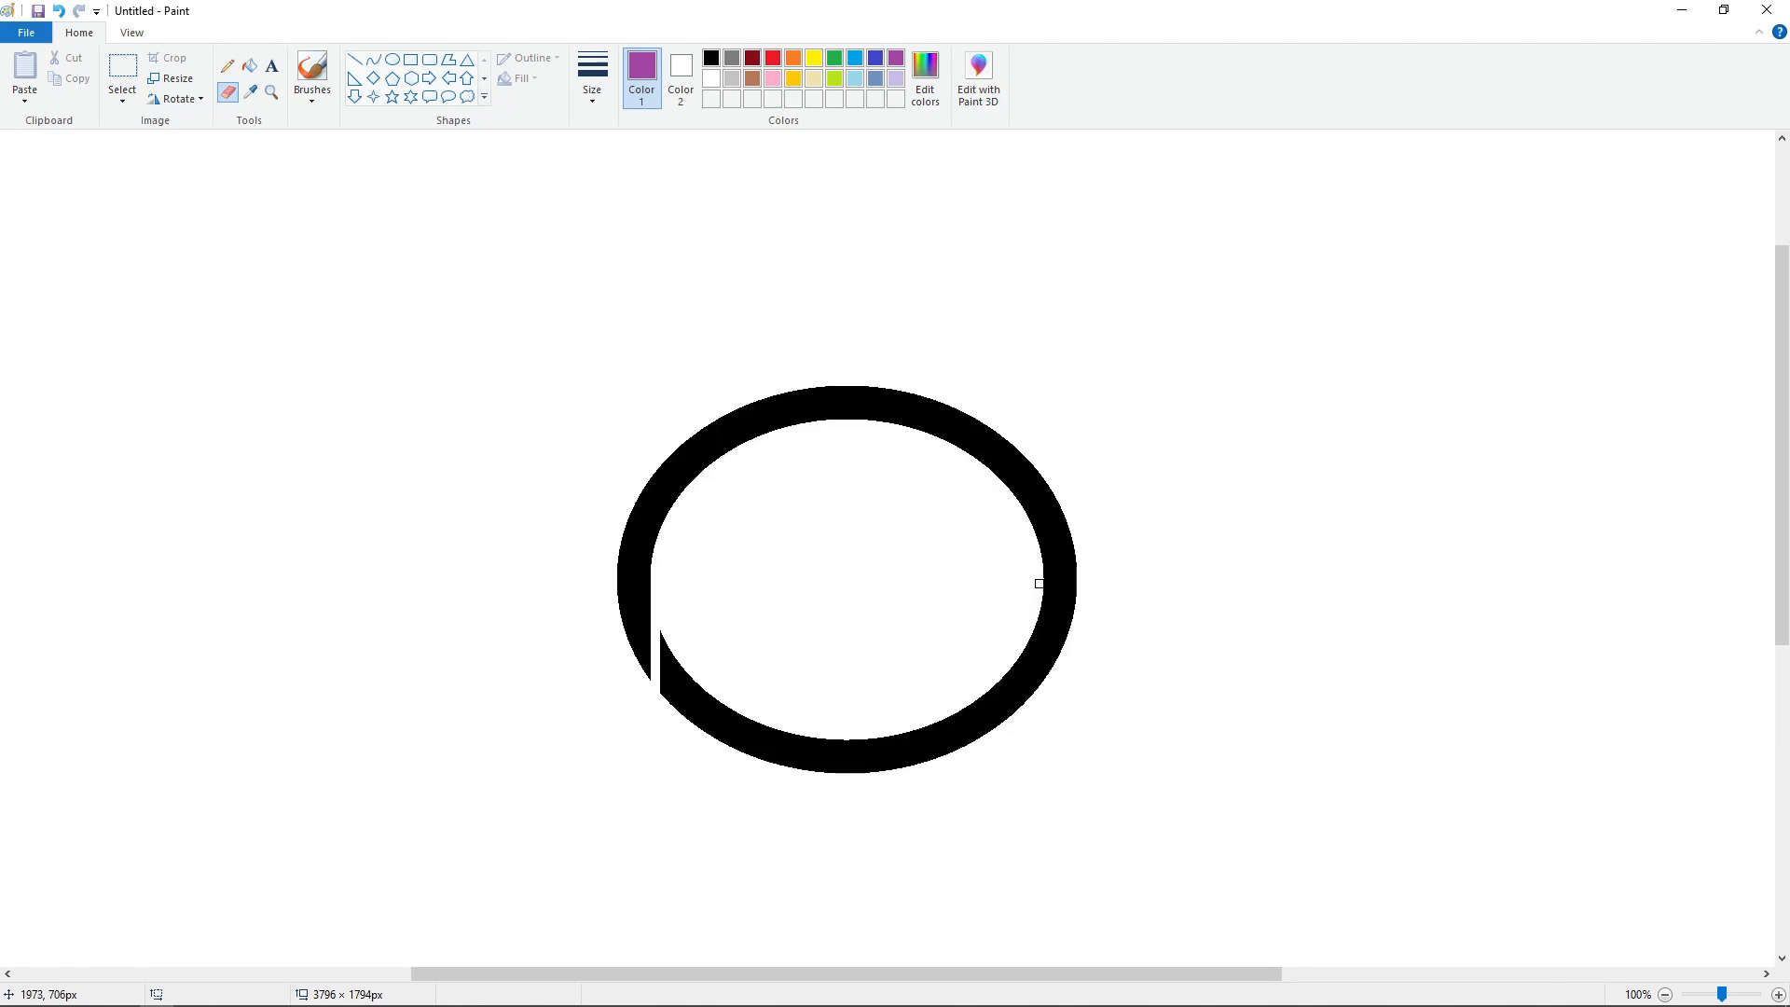
{"action": "left_click", "coordinate": [250, 67]}
{"action": "left_click", "coordinate": [696, 687]}
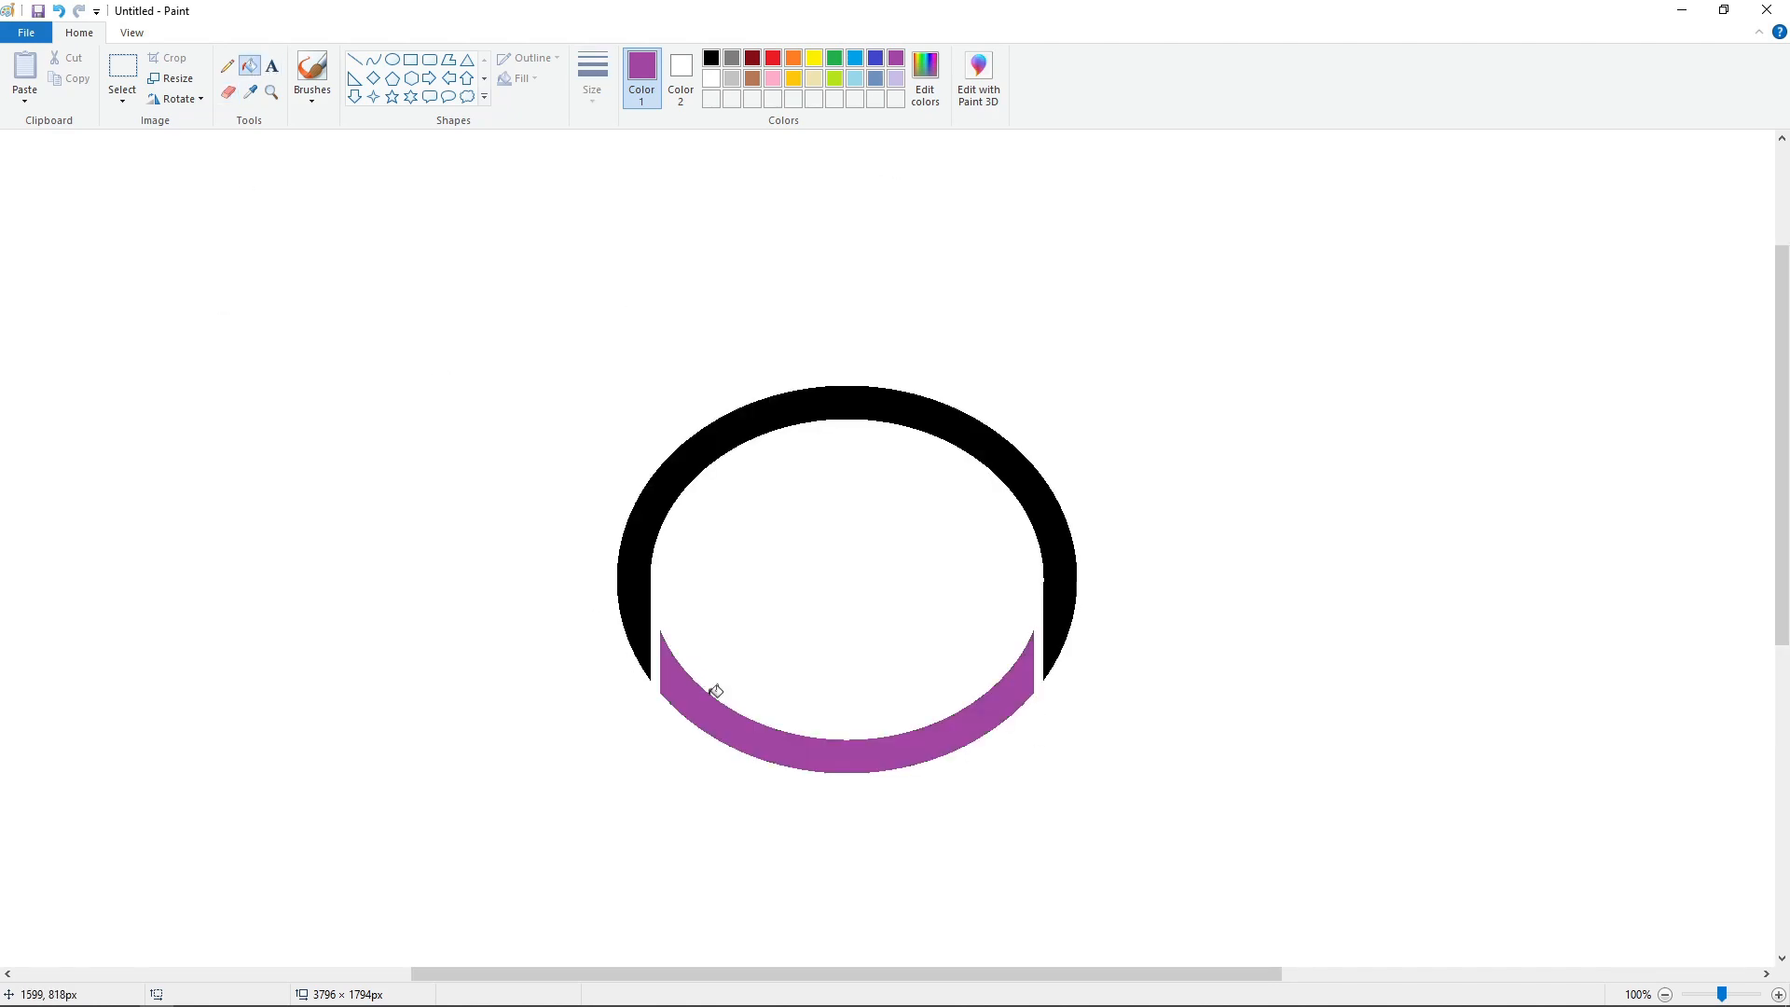
{"action": "key", "text": "ctrl+z"}
{"action": "left_click", "coordinate": [1665, 993]}
- Draw a vertical black line about 235 px long downward from the left end of the arc
{"action": "left_click", "coordinate": [355, 58]}
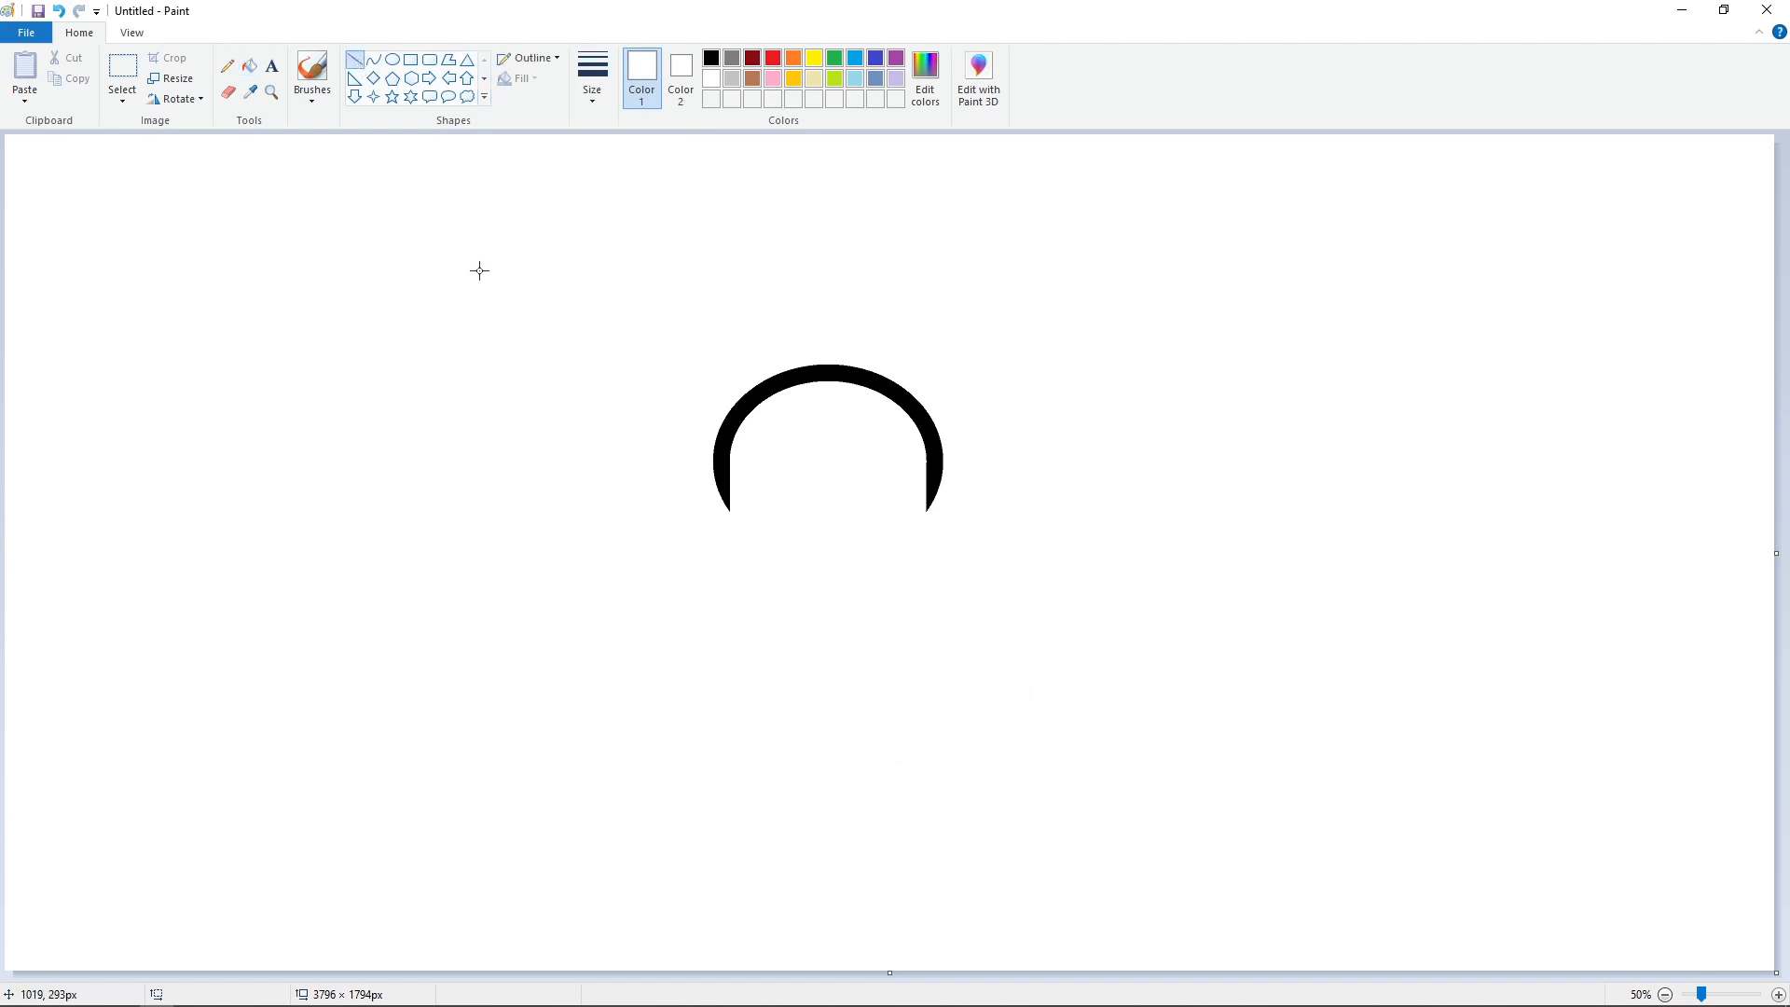
{"action": "left_click_drag", "start_coordinate": [722, 455], "coordinate": [721, 564]}
{"action": "left_click", "coordinate": [711, 58]}
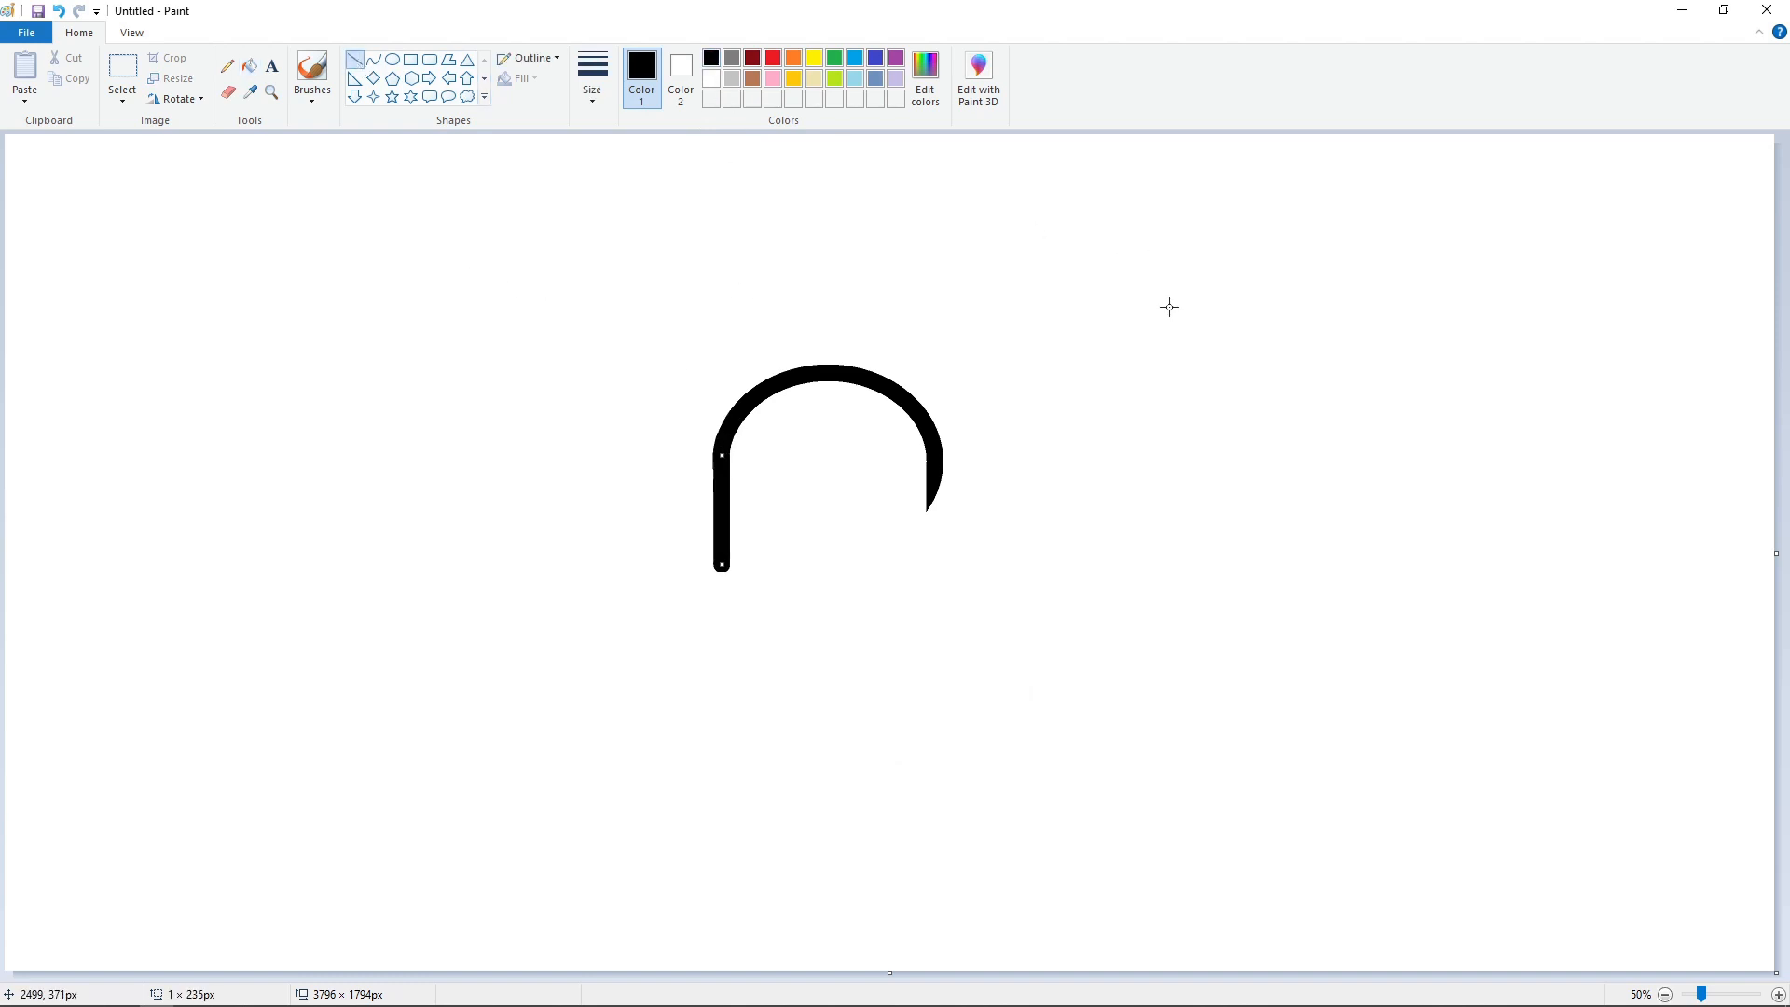
{"action": "key", "text": "Down"}
{"action": "key", "text": "Down"}
{"action": "key", "text": "Down"}
{"action": "key", "text": "Down"}
{"action": "key", "text": "Down"}
{"action": "key", "text": "Up"}
{"action": "key", "text": "Up"}
{"action": "key", "text": "Up"}
{"action": "key", "text": "Up"}
{"action": "key", "text": "Up"}
{"action": "key", "text": "Up"}
- Cut the left vertical line with the Eraser and fill its surplus lower piece white
{"action": "left_click", "coordinate": [226, 94]}
{"action": "left_click", "coordinate": [248, 66]}
{"action": "mouse_move", "coordinate": [713, 527]}
{"action": "left_mouse_down"}
{"action": "mouse_move", "coordinate": [732, 529]}
{"action": "mouse_move", "coordinate": [696, 567]}
{"action": "mouse_move", "coordinate": [711, 587]}
{"action": "mouse_move", "coordinate": [619, 484]}
{"action": "mouse_move", "coordinate": [652, 512]}
{"action": "mouse_move", "coordinate": [599, 562]}
{"action": "mouse_move", "coordinate": [645, 590]}
{"action": "left_mouse_up"}
{"action": "left_click", "coordinate": [711, 78]}
{"action": "left_click", "coordinate": [722, 550]}
- Draw a black curve bulging outward as the ghost's left arm and clean up its joint with the vertical line
{"action": "left_click", "coordinate": [373, 62]}
{"action": "left_click", "coordinate": [711, 58]}
{"action": "left_click", "coordinate": [1521, 842]}
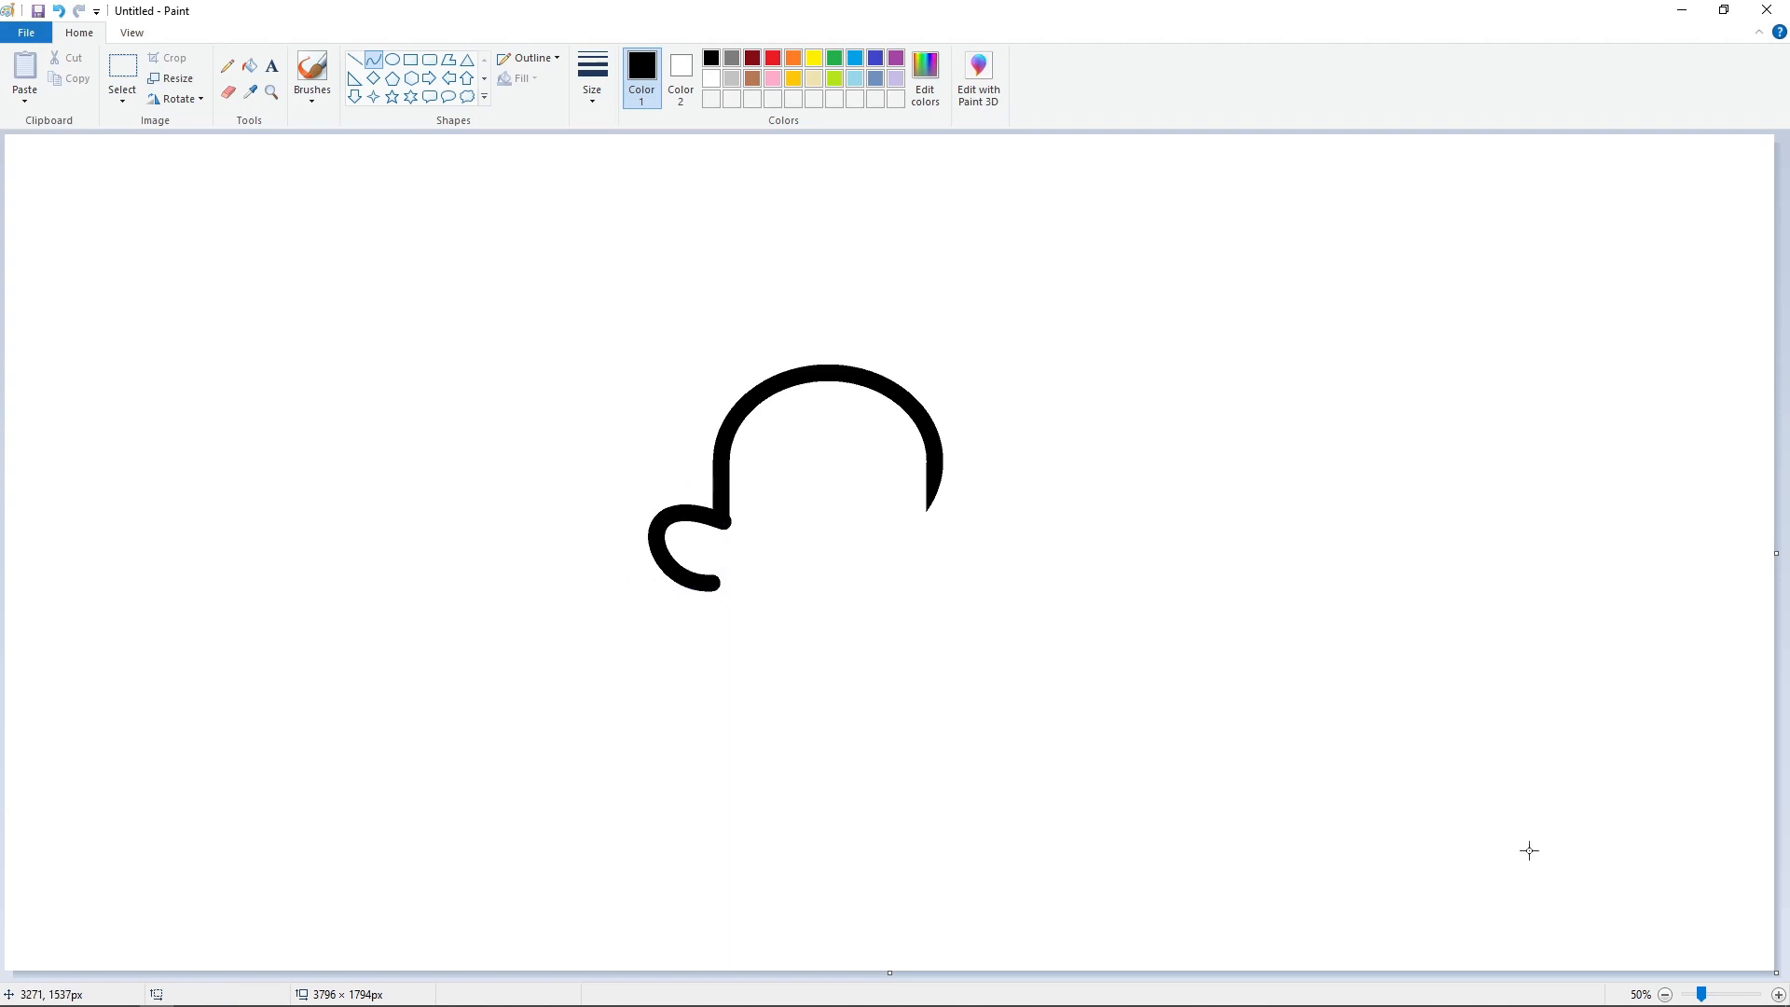
{"action": "left_click", "coordinate": [1744, 993]}
{"action": "left_click", "coordinate": [228, 93]}
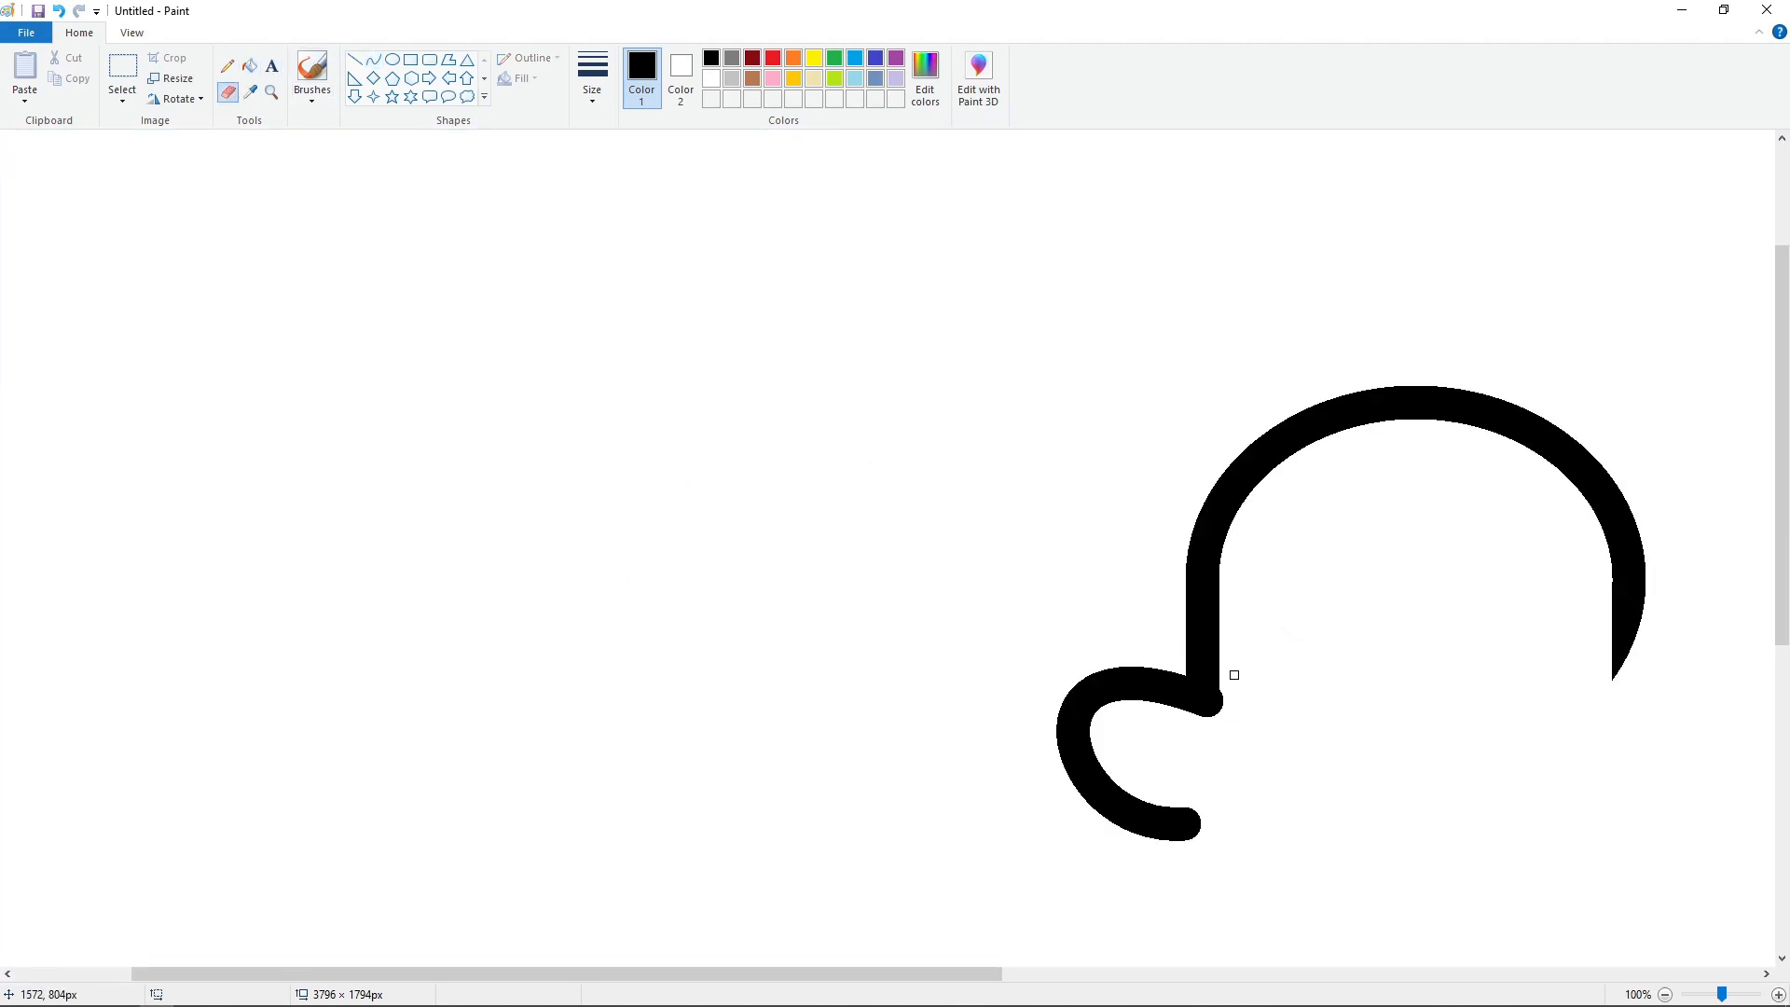
{"action": "left_click", "coordinate": [1665, 994]}
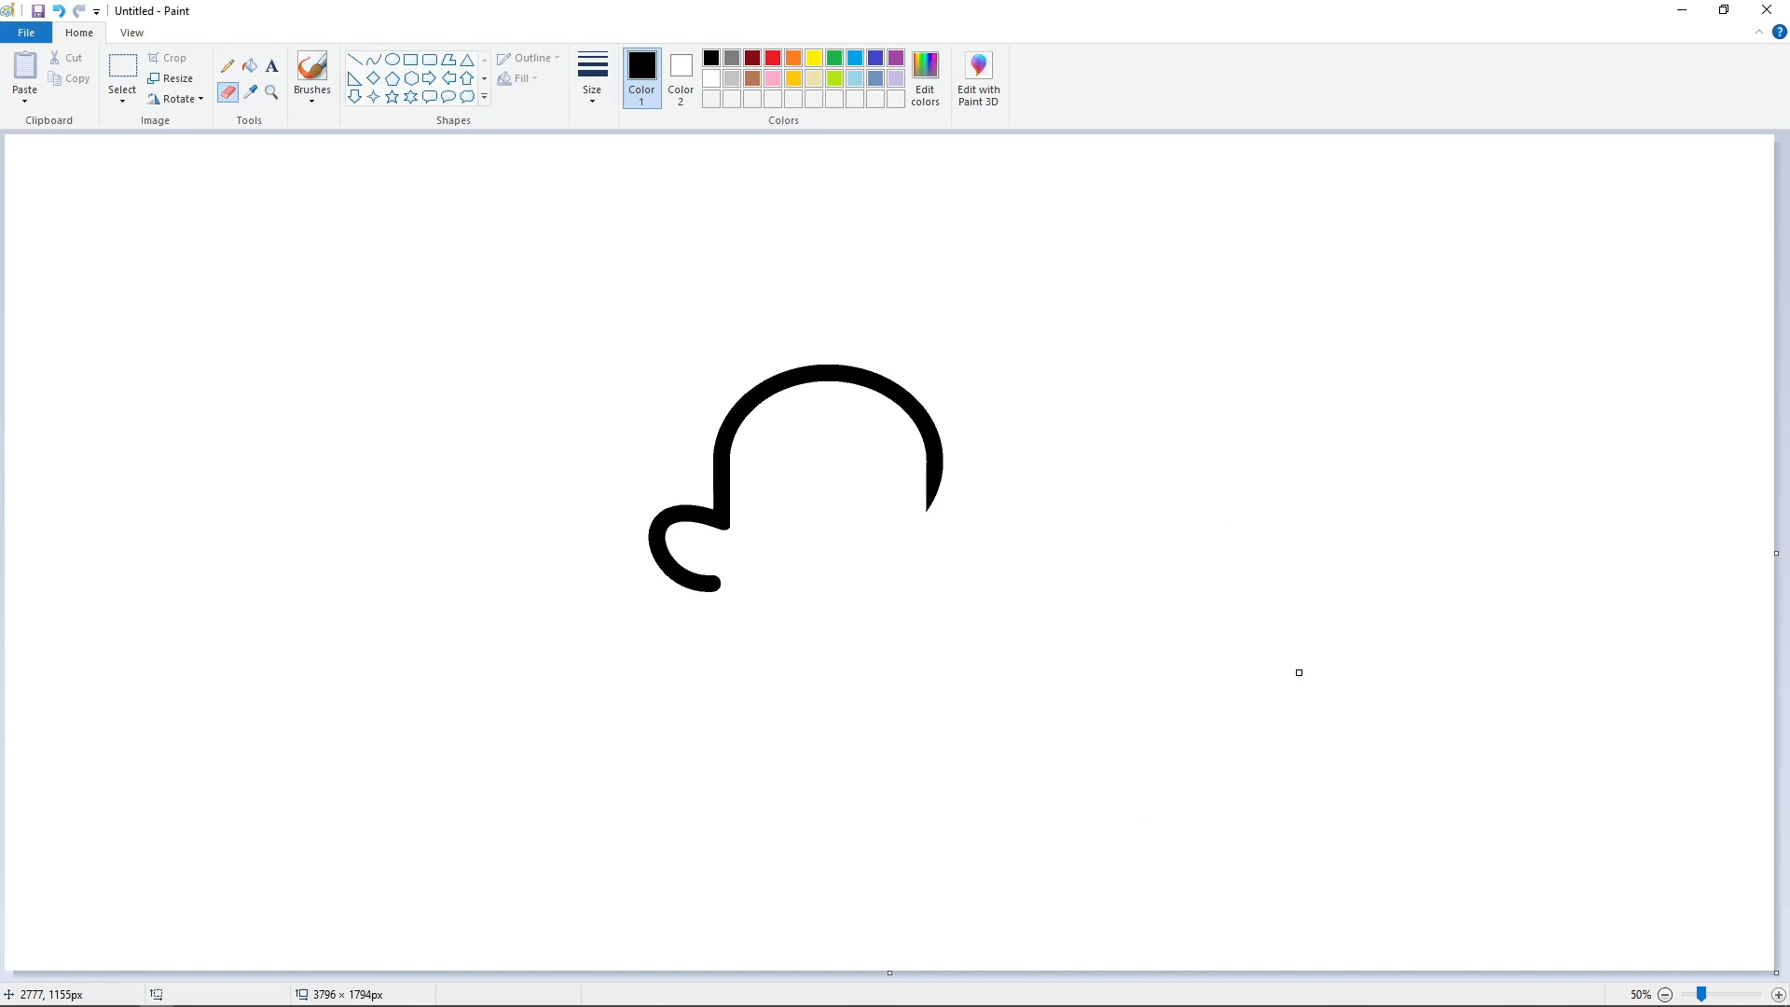
- Draw a black curve from the left arm's lower end sweeping down and outward as the left side of the body
{"action": "left_click", "coordinate": [373, 59]}
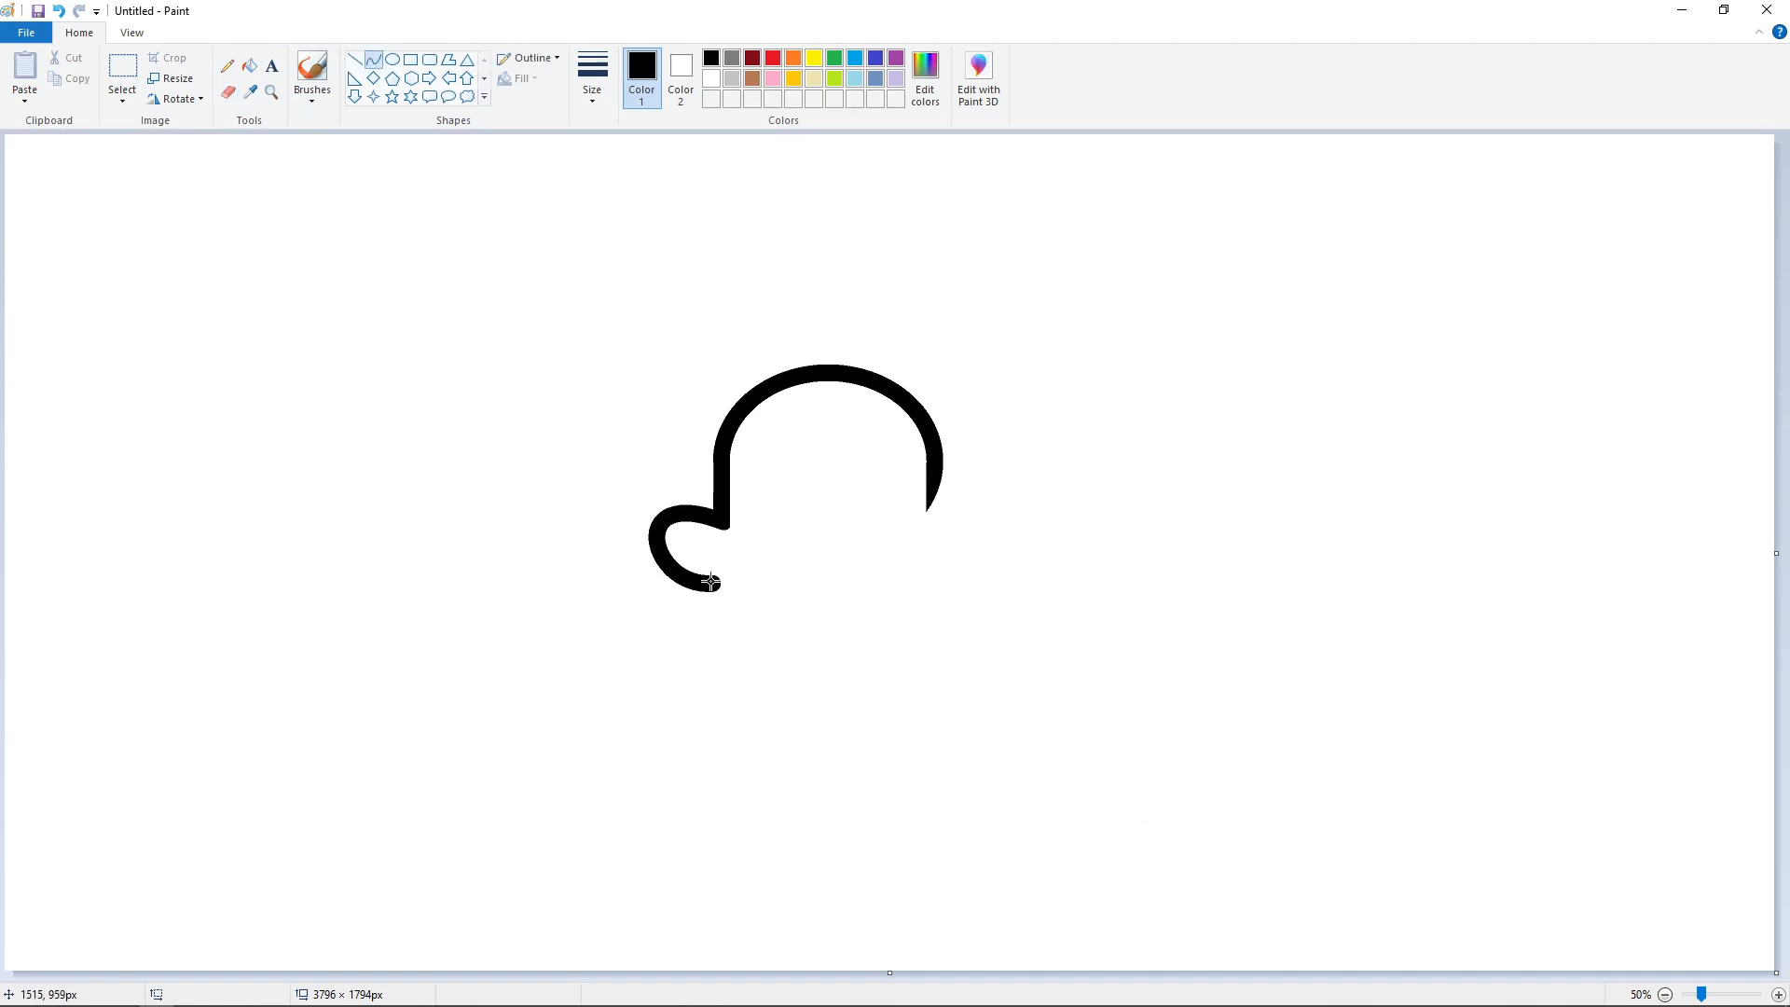
{"action": "left_click_drag", "start_coordinate": [713, 583], "coordinate": [617, 688]}
{"action": "key", "text": "ctrl+z"}
{"action": "left_click_drag", "start_coordinate": [713, 583], "coordinate": [621, 695]}
{"action": "mouse_move", "coordinate": [681, 625]}
{"action": "left_mouse_down"}
{"action": "mouse_move", "coordinate": [679, 675]}
{"action": "mouse_move", "coordinate": [688, 656]}
{"action": "left_mouse_up"}
{"action": "left_click", "coordinate": [688, 656]}
{"action": "key", "text": "Right"}
{"action": "key", "text": "Right"}
{"action": "key", "text": "Right"}
{"action": "left_click", "coordinate": [944, 601]}
- Draw a rounded black curve about 207 × 93 px that turns the body's lower-left tip back inward
{"action": "mouse_move", "coordinate": [618, 694]}
{"action": "left_mouse_down"}
{"action": "mouse_move", "coordinate": [688, 731]}
{"action": "mouse_move", "coordinate": [593, 710]}
{"action": "mouse_move", "coordinate": [653, 737]}
{"action": "left_mouse_up"}
{"action": "key", "text": "Down"}
{"action": "key", "text": "Down"}
{"action": "key", "text": "Right"}
{"action": "key", "text": "Right"}
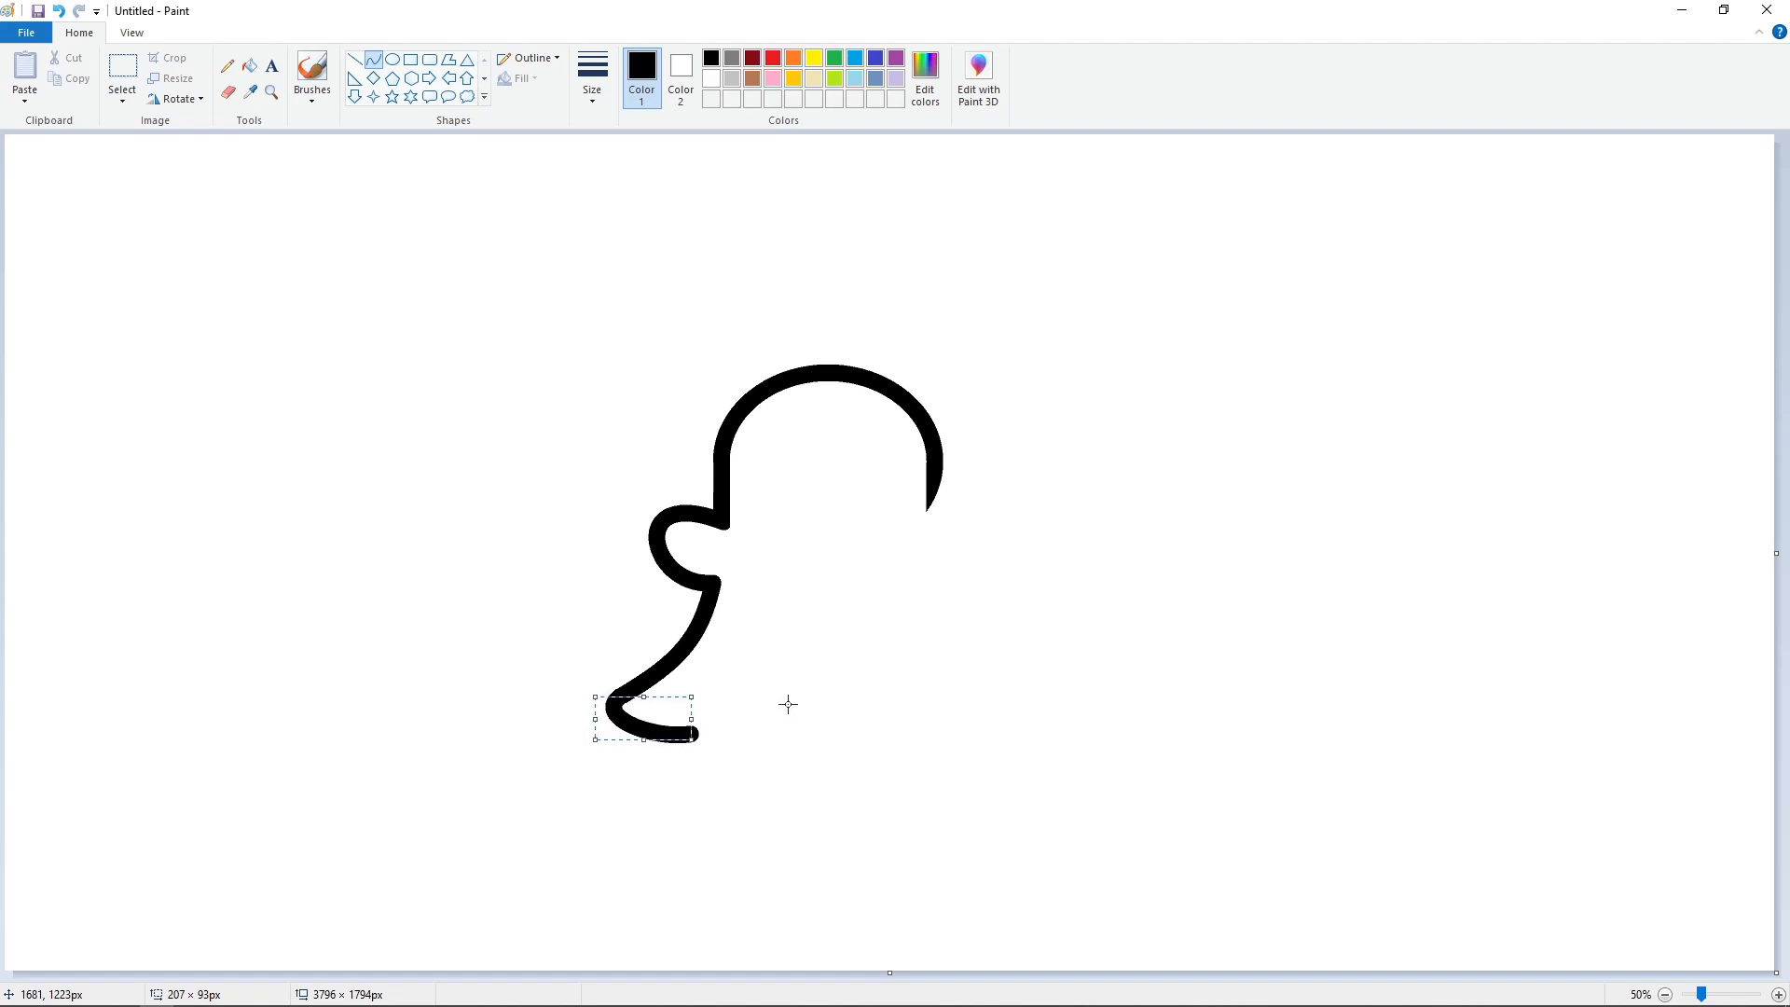
- Trim the inner end of the lower-left curve with the Eraser and a white fill
{"action": "left_click", "coordinate": [227, 91]}
{"action": "left_click", "coordinate": [248, 67]}
{"action": "left_click", "coordinate": [711, 79]}
{"action": "left_click", "coordinate": [691, 733]}
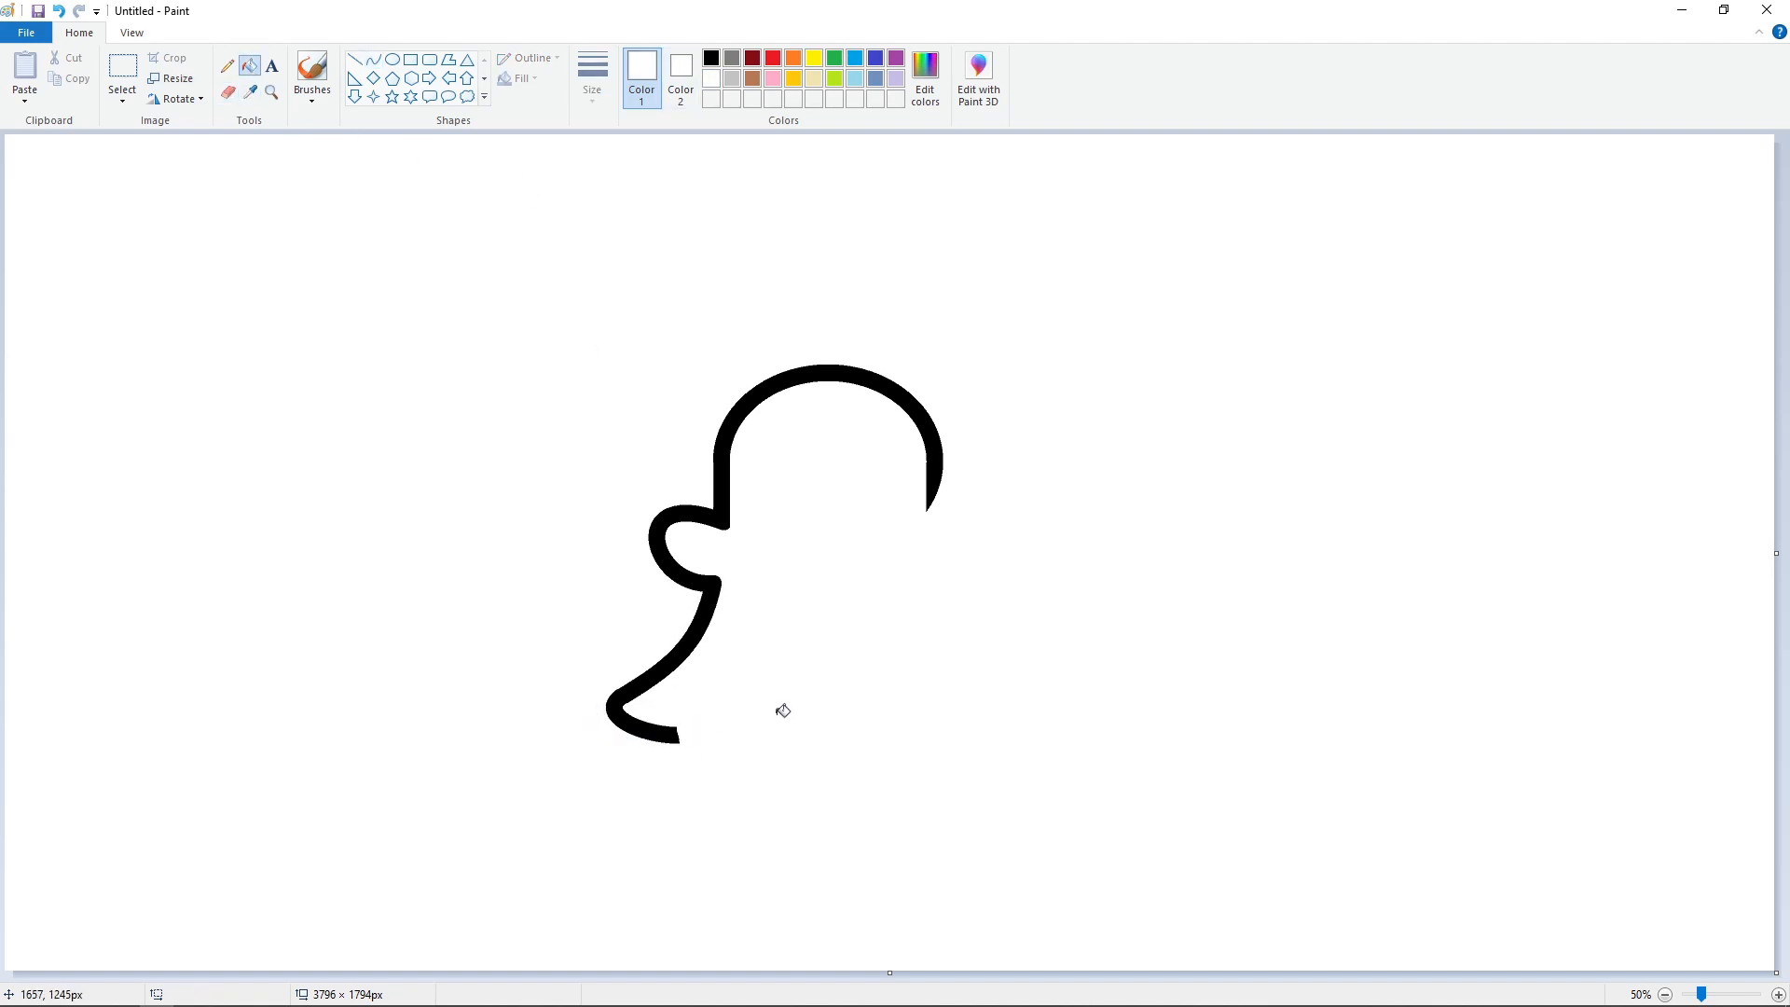
- Draw a short wavy black curve continuing the ghost's bottom edge inward from the trimmed end
{"action": "left_click", "coordinate": [373, 59]}
{"action": "left_click", "coordinate": [710, 58]}
{"action": "left_click_drag", "start_coordinate": [678, 736], "coordinate": [746, 746]}
{"action": "left_click_drag", "start_coordinate": [680, 744], "coordinate": [829, 694]}
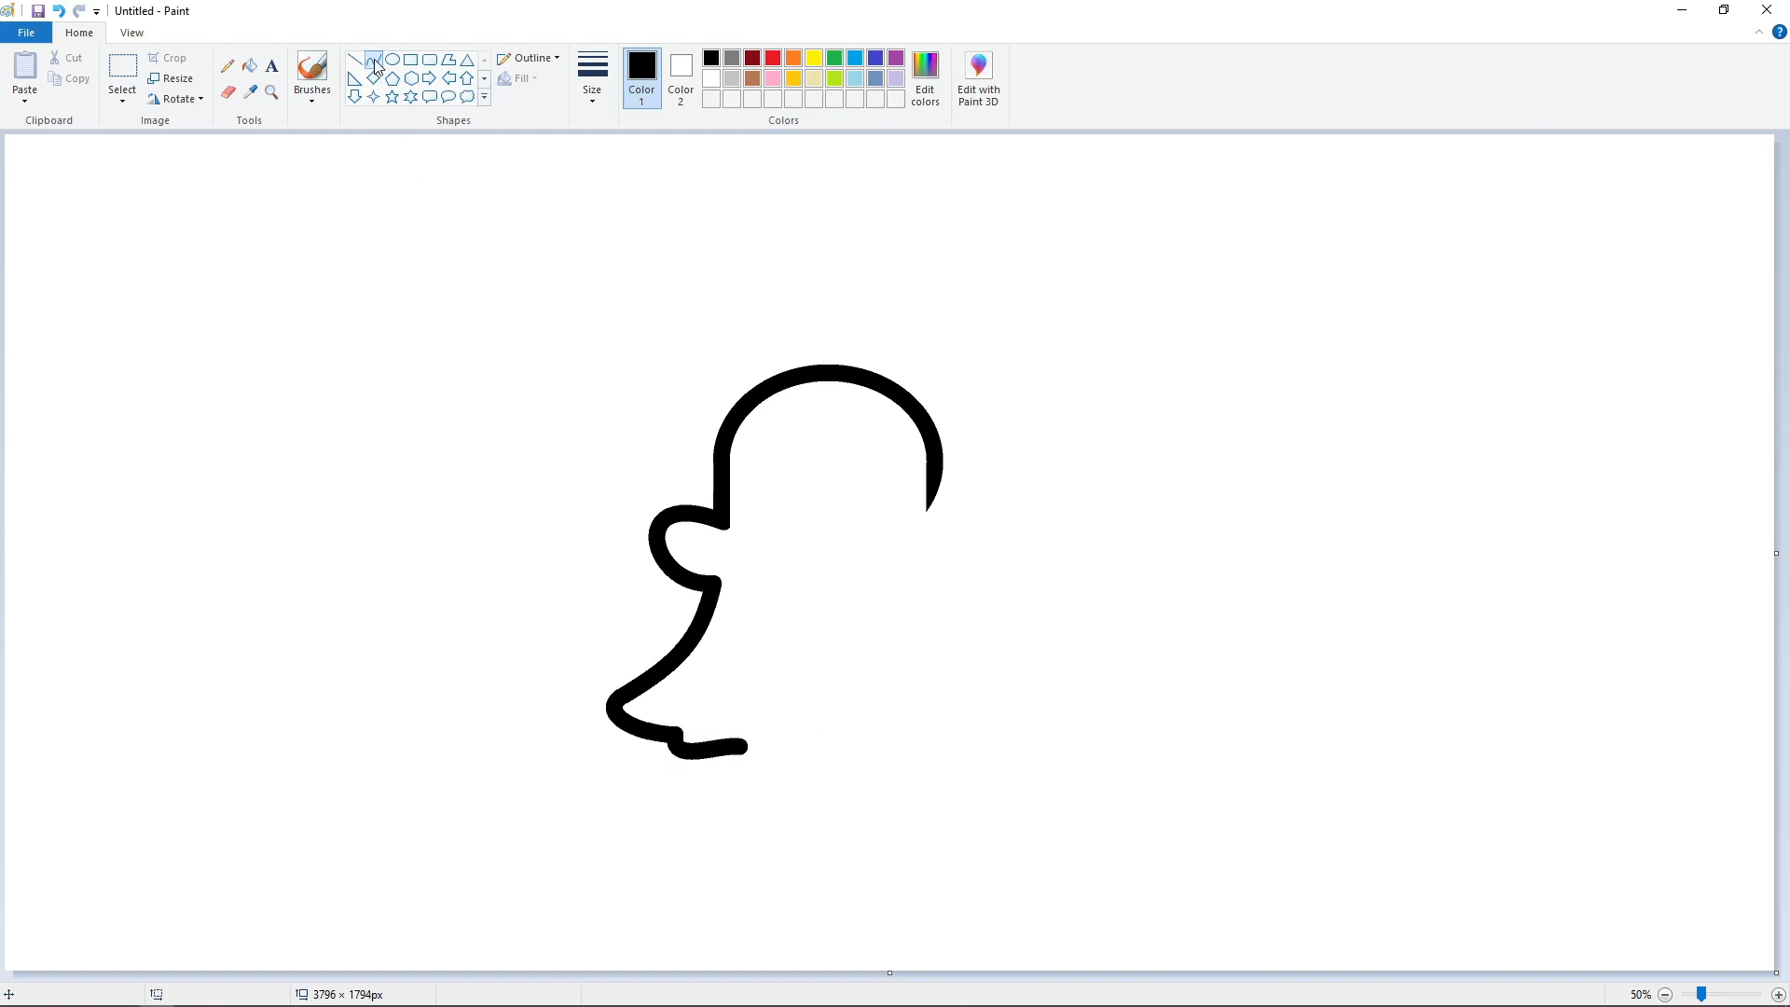
- Draw an S-shaped black curve about 167 × 67 px toward the bottom center and nudge it to join the wavy edge
{"action": "mouse_move", "coordinate": [742, 747]}
{"action": "left_mouse_down"}
{"action": "mouse_move", "coordinate": [821, 778]}
{"action": "mouse_move", "coordinate": [773, 775]}
{"action": "left_mouse_up"}
{"action": "key", "text": "Left"}
{"action": "key", "text": "Left"}
{"action": "key", "text": "Left"}
{"action": "key", "text": "Left"}
{"action": "key", "text": "Left"}
{"action": "key", "text": "Left"}
{"action": "key", "text": "Left"}
{"action": "key", "text": "Left"}
{"action": "key", "text": "Left"}
{"action": "key", "text": "Left"}
{"action": "key", "text": "Left"}
{"action": "key", "text": "Left"}
{"action": "key", "text": "Left"}
{"action": "key", "text": "Left"}
{"action": "key", "text": "Left"}
{"action": "key", "text": "Left"}
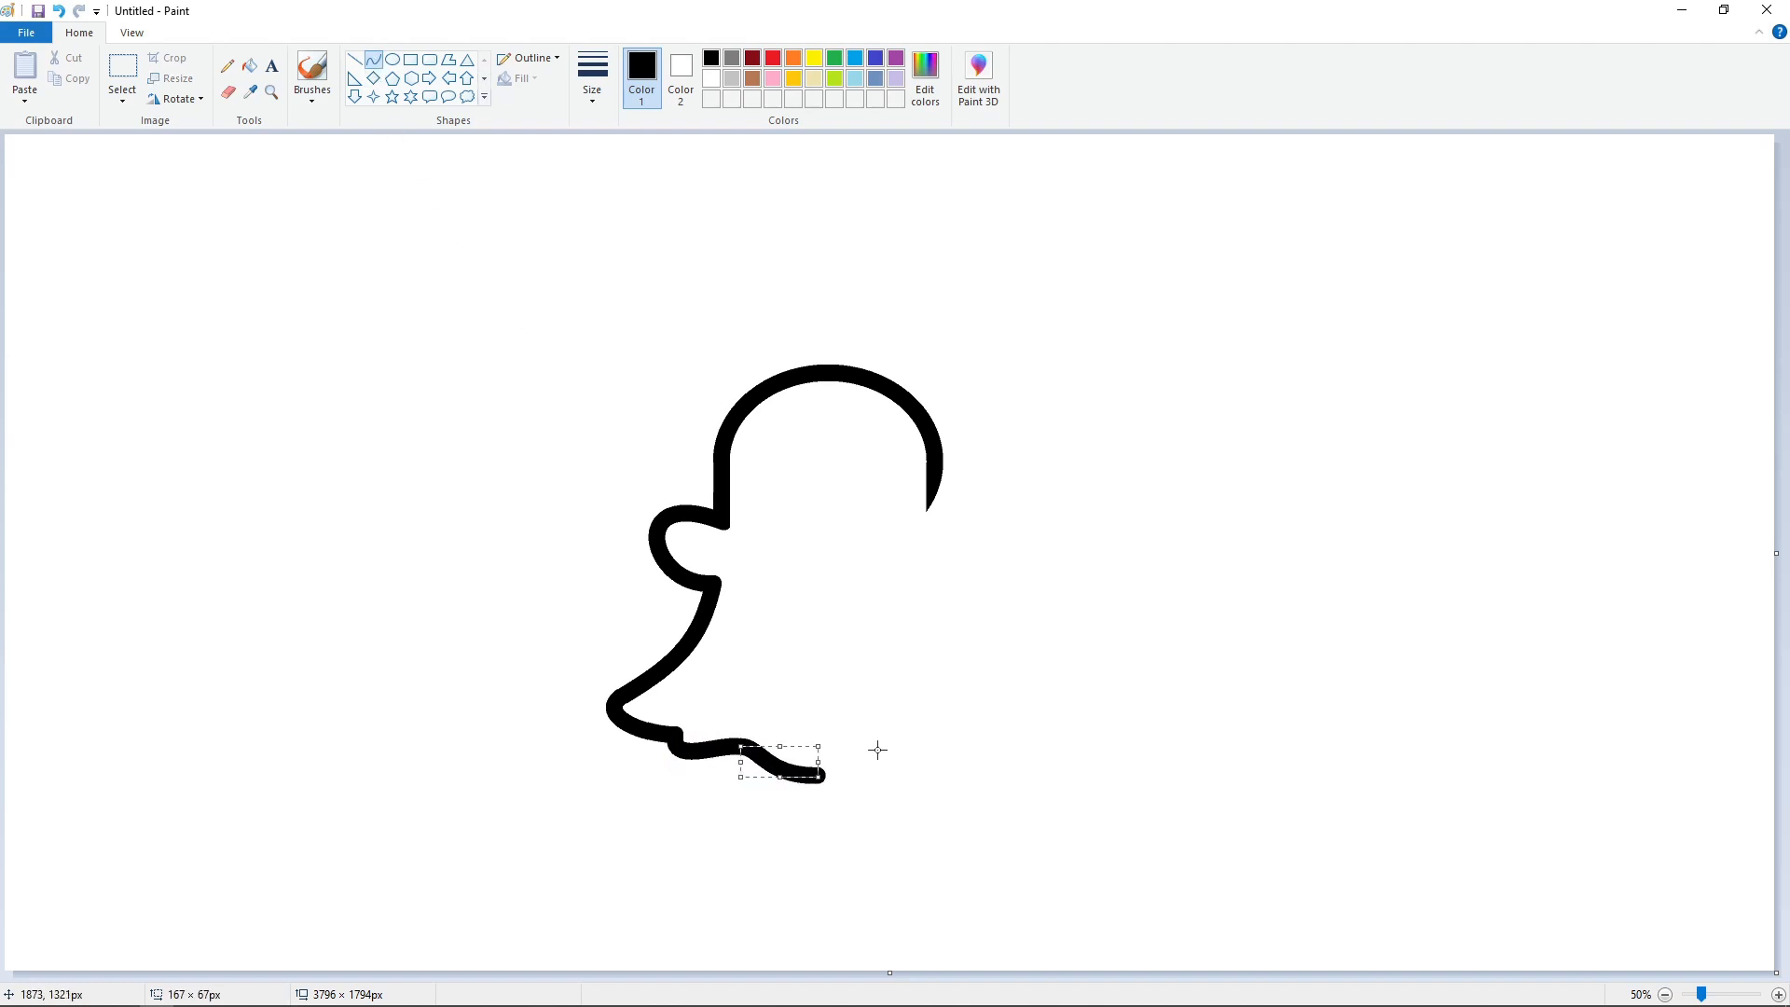
{"action": "key", "text": "Up"}
{"action": "key", "text": "Up"}
{"action": "key", "text": "Up"}
{"action": "key", "text": "Up"}
{"action": "key", "text": "Down"}
{"action": "key", "text": "Down"}
{"action": "key", "text": "Down"}
{"action": "key", "text": "Down"}
{"action": "key", "text": "Down"}
{"action": "key", "text": "Right"}
{"action": "key", "text": "Right"}
{"action": "key", "text": "Right"}
{"action": "key", "text": "Right"}
{"action": "key", "text": "Right"}
{"action": "key", "text": "Right"}
{"action": "left_click", "coordinate": [909, 736]}
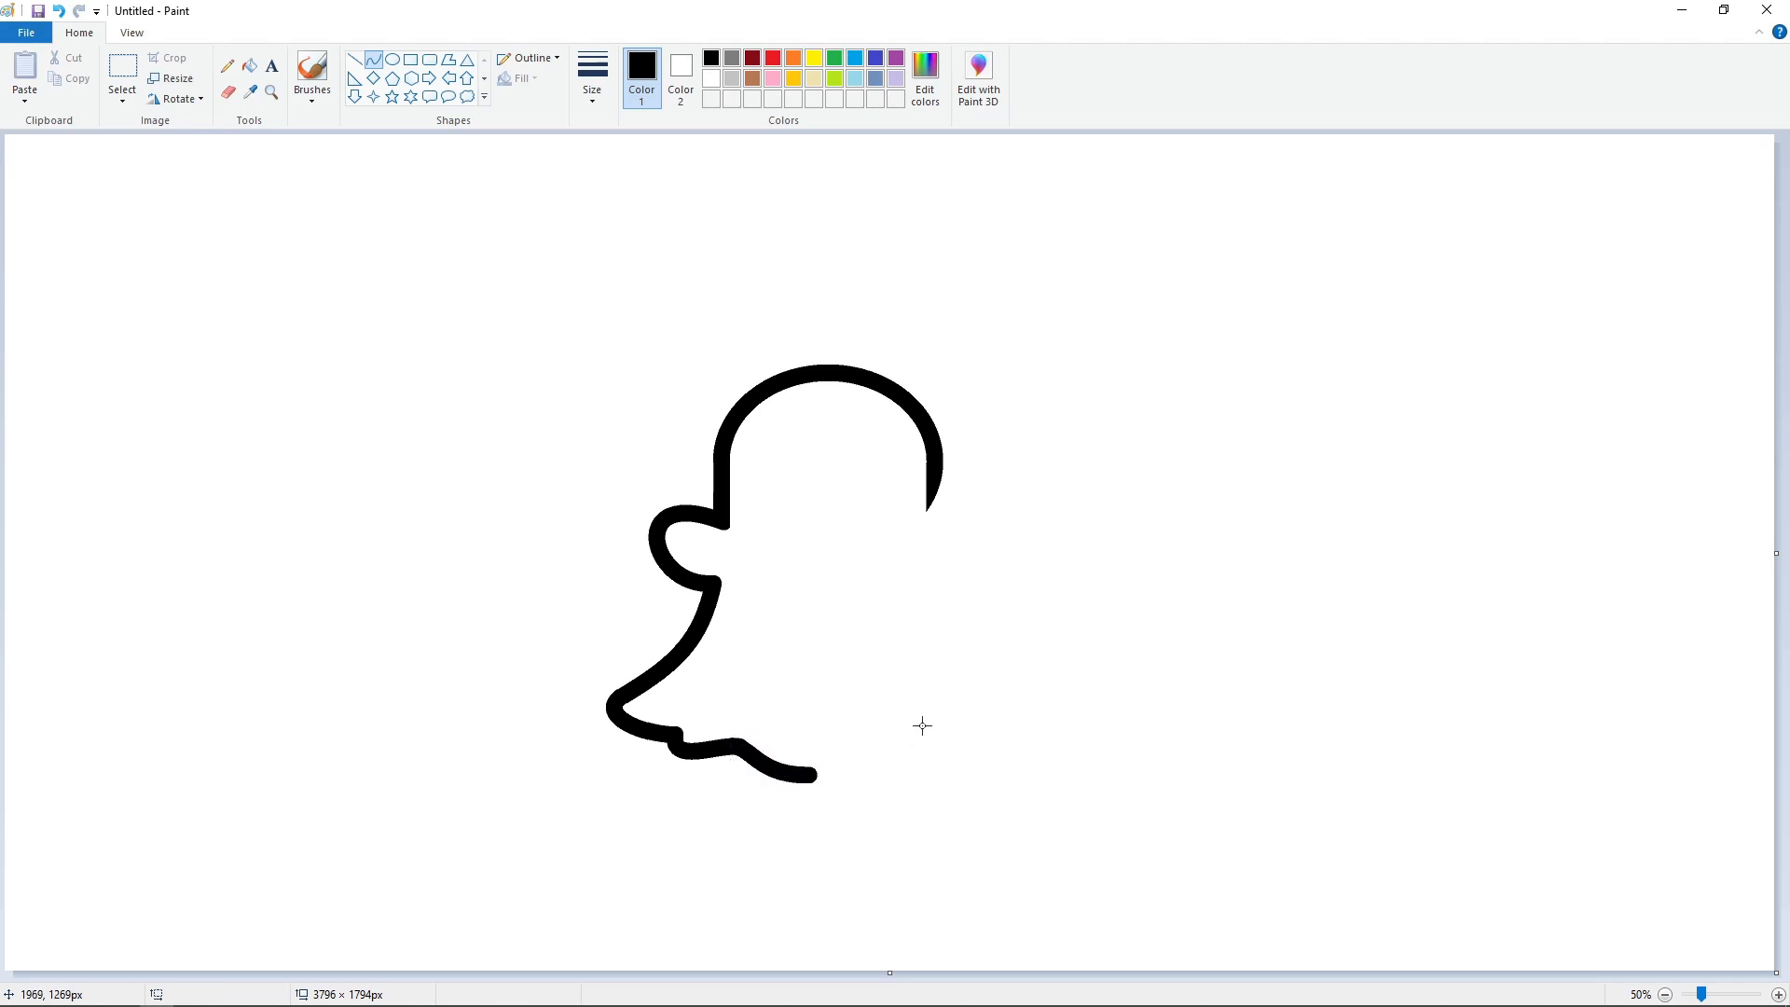
- Select the left half of the ghost outline up to the middle of the head and copy it
{"action": "left_click", "coordinate": [128, 64]}
{"action": "left_click_drag", "start_coordinate": [583, 861], "coordinate": [583, 861]}
{"action": "left_click_drag", "start_coordinate": [826, 797], "coordinate": [467, 311]}
{"action": "key", "text": "ctrl+c"}
{"action": "key", "text": "Escape"}
- Fill the original ghost outline with red to distinguish it from the mirrored copy
{"action": "left_click", "coordinate": [249, 65]}
{"action": "left_click", "coordinate": [772, 58]}
{"action": "left_click", "coordinate": [835, 371]}
- Try to align a pasted, horizontally flipped copy of the left half with the right side of the red outline
{"action": "left_click", "coordinate": [1730, 992]}
{"action": "left_click_drag", "start_coordinate": [881, 972], "coordinate": [1207, 973]}
{"action": "scroll", "coordinate": [1231, 907], "scroll_direction": "down", "scroll_amount": 2}
{"action": "scroll", "coordinate": [1231, 907], "scroll_direction": "up", "scroll_amount": 2}
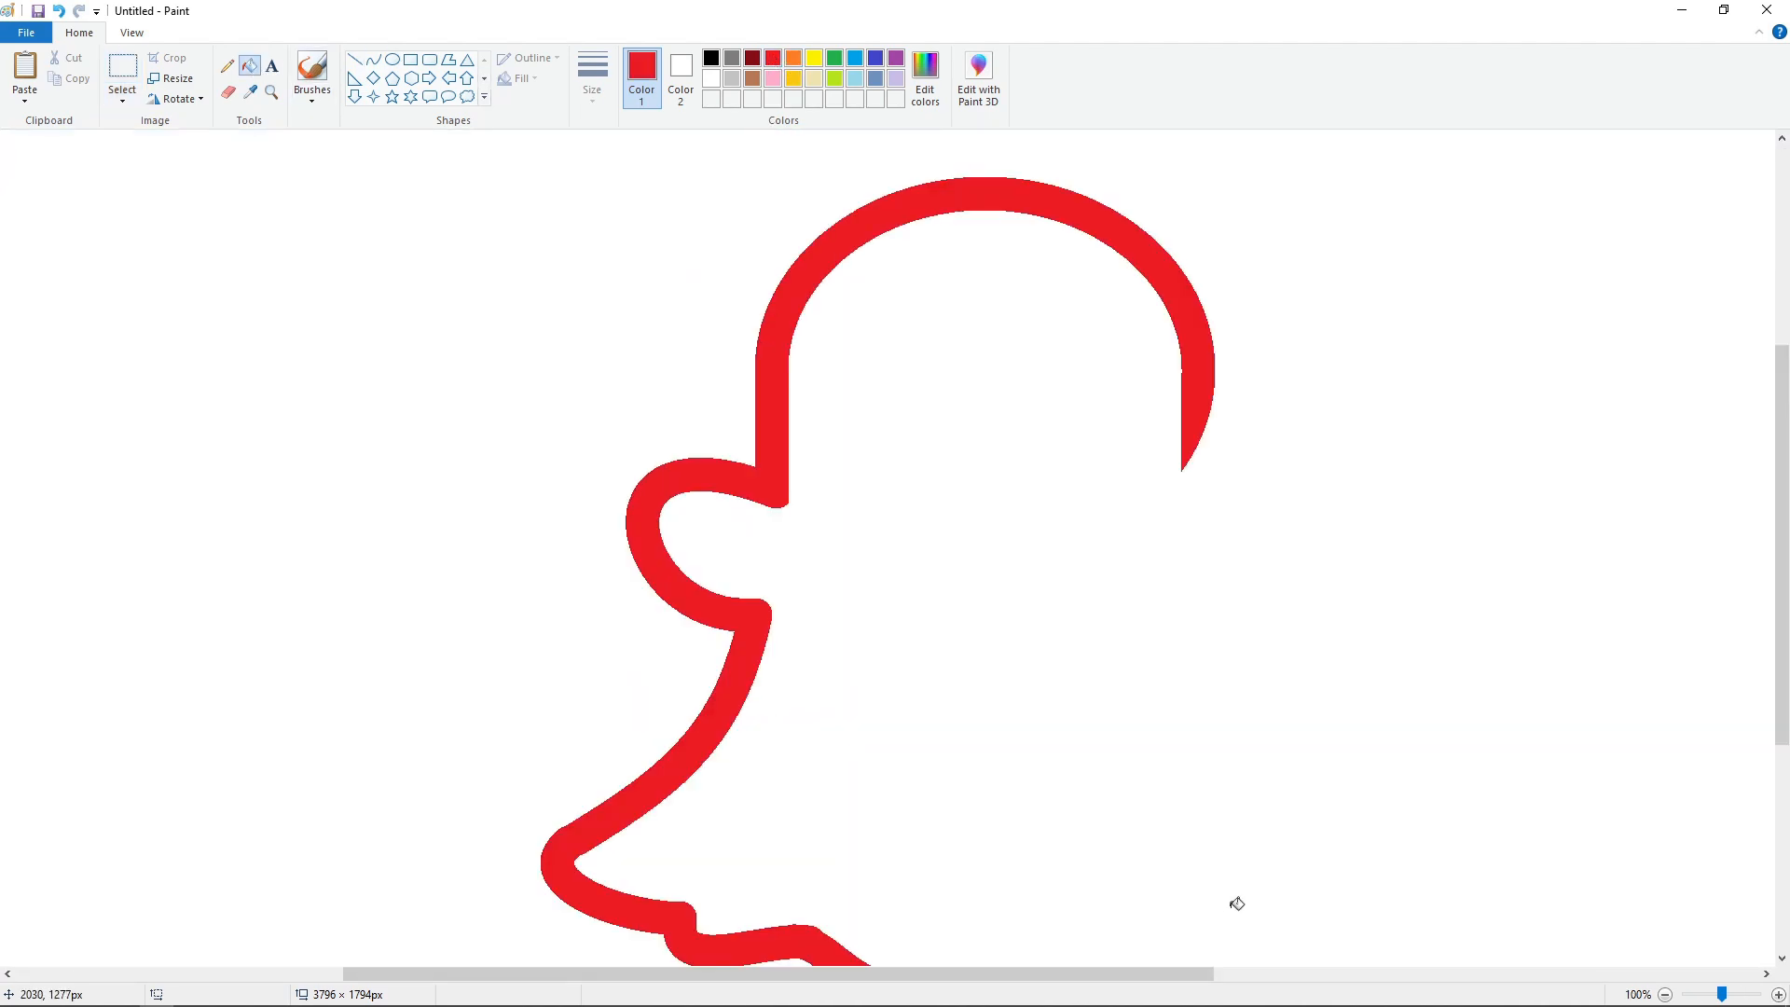
{"action": "key", "text": "ctrl+v"}
{"action": "left_click", "coordinate": [177, 98]}
{"action": "left_click", "coordinate": [191, 228]}
{"action": "left_click_drag", "start_coordinate": [717, 560], "coordinate": [1529, 540]}
{"action": "scroll", "coordinate": [1528, 541], "scroll_direction": "down", "scroll_amount": 2}
{"action": "scroll", "coordinate": [1318, 519], "scroll_direction": "up", "scroll_amount": 2}
{"action": "left_click_drag", "start_coordinate": [1318, 519], "coordinate": [1519, 487]}
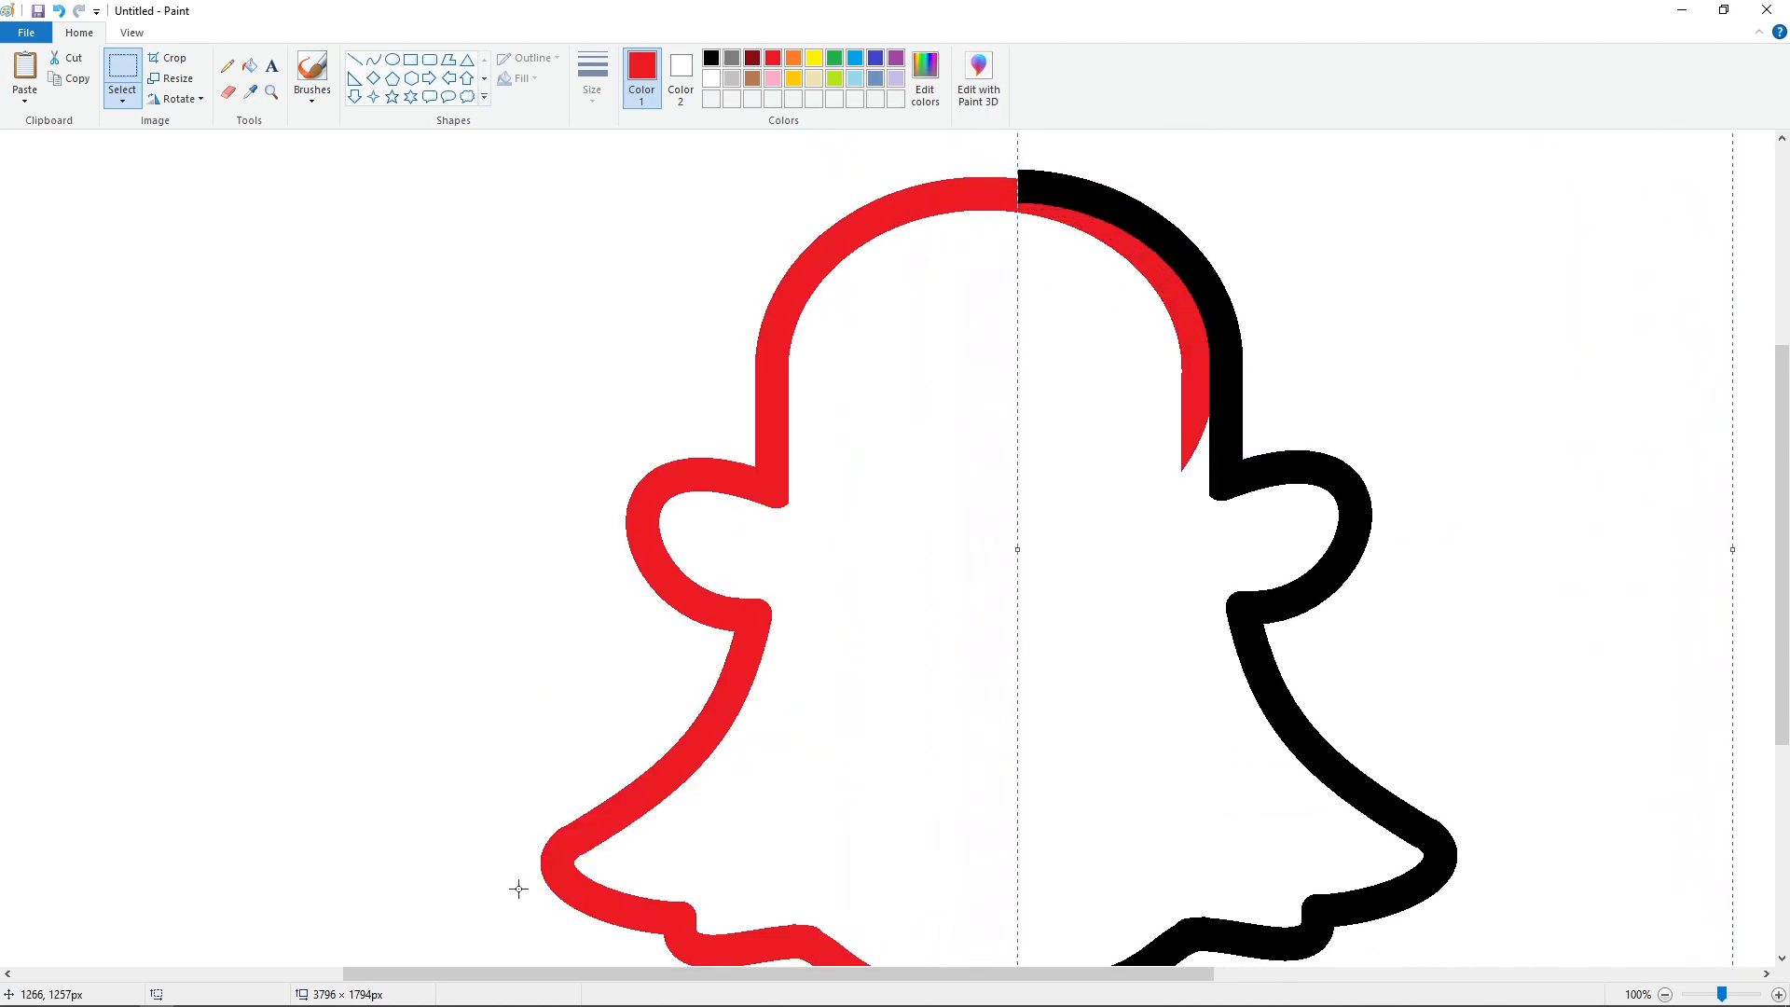
{"action": "left_click", "coordinate": [1665, 995]}
{"action": "key", "text": "Delete"}
- Paste the left half into the blank area beside the red outline and copy it with a wider selection
{"action": "key", "text": "ctrl+v"}
{"action": "left_click_drag", "start_coordinate": [164, 549], "coordinate": [137, 671]}
{"action": "left_click", "coordinate": [413, 501]}
{"action": "left_click_drag", "start_coordinate": [408, 142], "coordinate": [9, 905]}
{"action": "left_click", "coordinate": [1566, 923]}
- Paste the copied half, flip it horizontally, and align it with the red outline as the ghost's right half
{"action": "left_click", "coordinate": [1776, 995]}
{"action": "left_click_drag", "start_coordinate": [820, 974], "coordinate": [1240, 973]}
{"action": "scroll", "coordinate": [1241, 917], "scroll_direction": "down", "scroll_amount": 2}
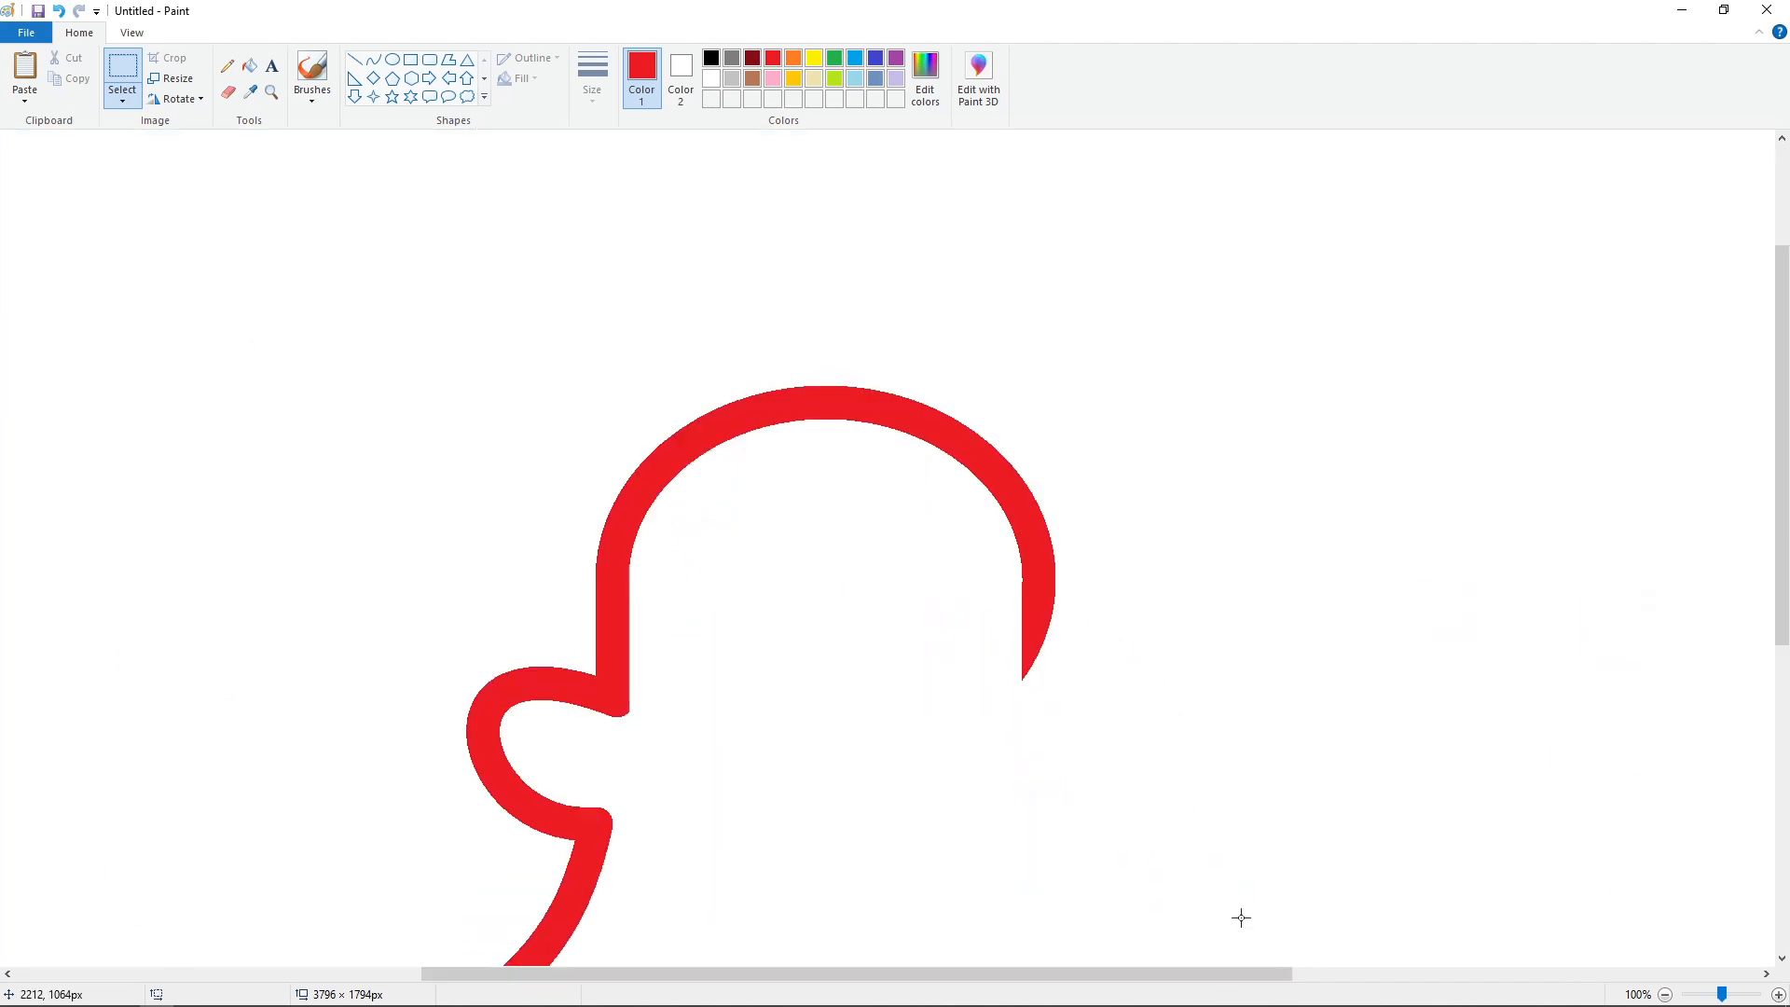
{"action": "key", "text": "ctrl+v"}
{"action": "left_click", "coordinate": [177, 99]}
{"action": "left_click", "coordinate": [187, 204]}
{"action": "left_click_drag", "start_coordinate": [281, 542], "coordinate": [941, 589]}
{"action": "key", "text": "Right"}
{"action": "key", "text": "Right"}
{"action": "key", "text": "Right"}
{"action": "scroll", "coordinate": [937, 640], "scroll_direction": "down", "scroll_amount": 3}
{"action": "scroll", "coordinate": [1565, 664], "scroll_direction": "up", "scroll_amount": 2}
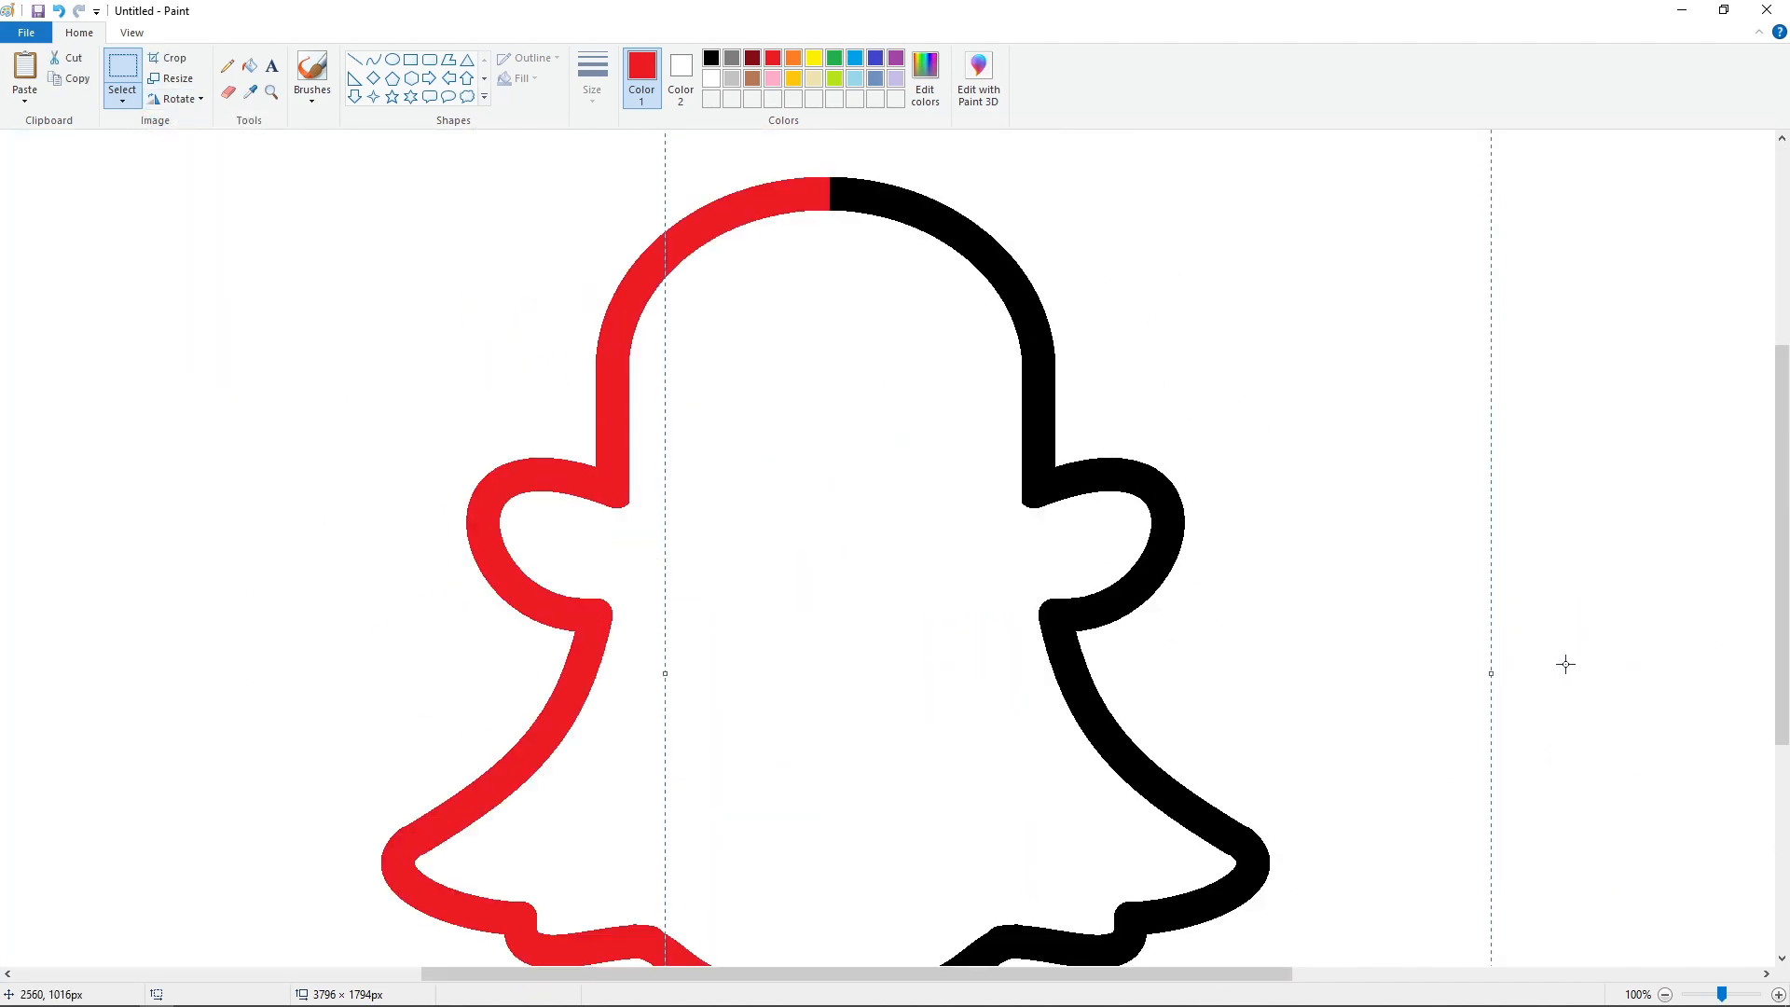
- Fill the red half with black and bridge the gap in the bottom edge with a straight black line
{"action": "left_click", "coordinate": [250, 66]}
{"action": "left_click", "coordinate": [711, 58]}
{"action": "left_click", "coordinate": [613, 420]}
{"action": "scroll", "coordinate": [424, 196], "scroll_direction": "down", "scroll_amount": 2}
{"action": "left_click", "coordinate": [354, 58]}
{"action": "left_click_drag", "start_coordinate": [781, 789], "coordinate": [868, 790]}
{"action": "left_click", "coordinate": [1665, 995]}
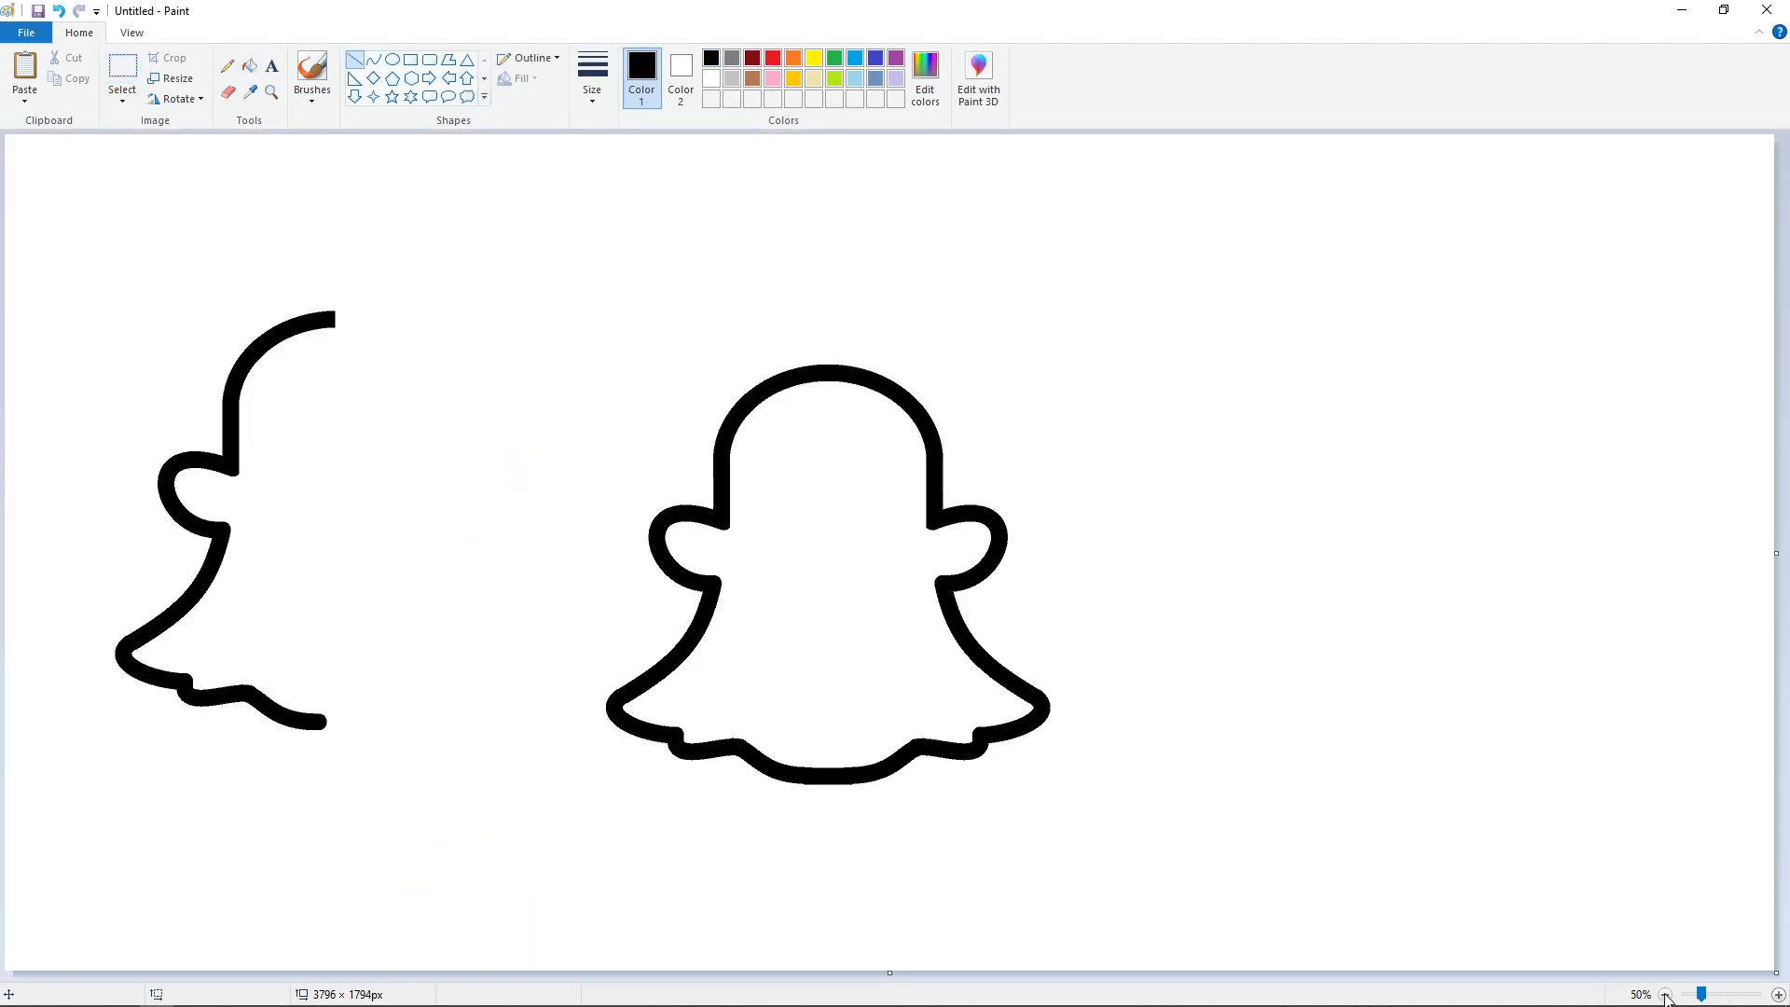
- Remove the leftover half outline beside the ghost by filling it white
{"action": "left_click", "coordinate": [250, 66]}
{"action": "left_click", "coordinate": [710, 78]}
{"action": "left_click", "coordinate": [264, 333]}
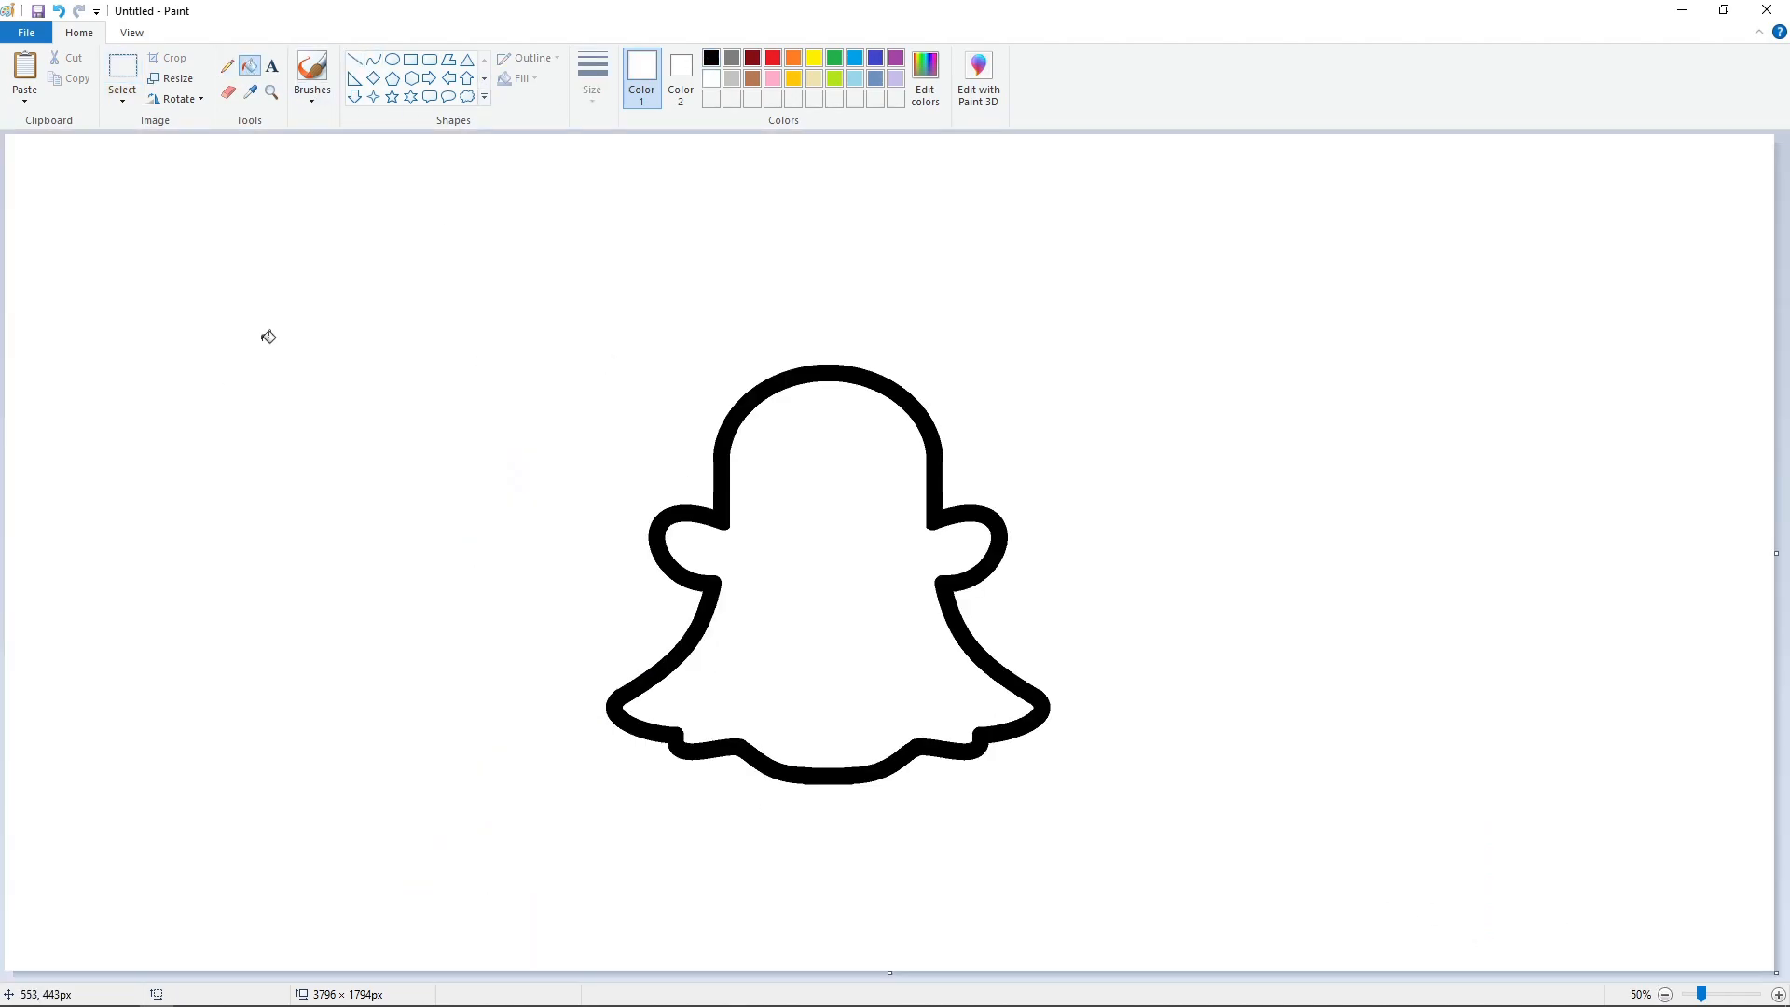
- Copy the complete ghost outline, clear the original with a white fill, and set the drawing color back to black
{"action": "left_click", "coordinate": [122, 70]}
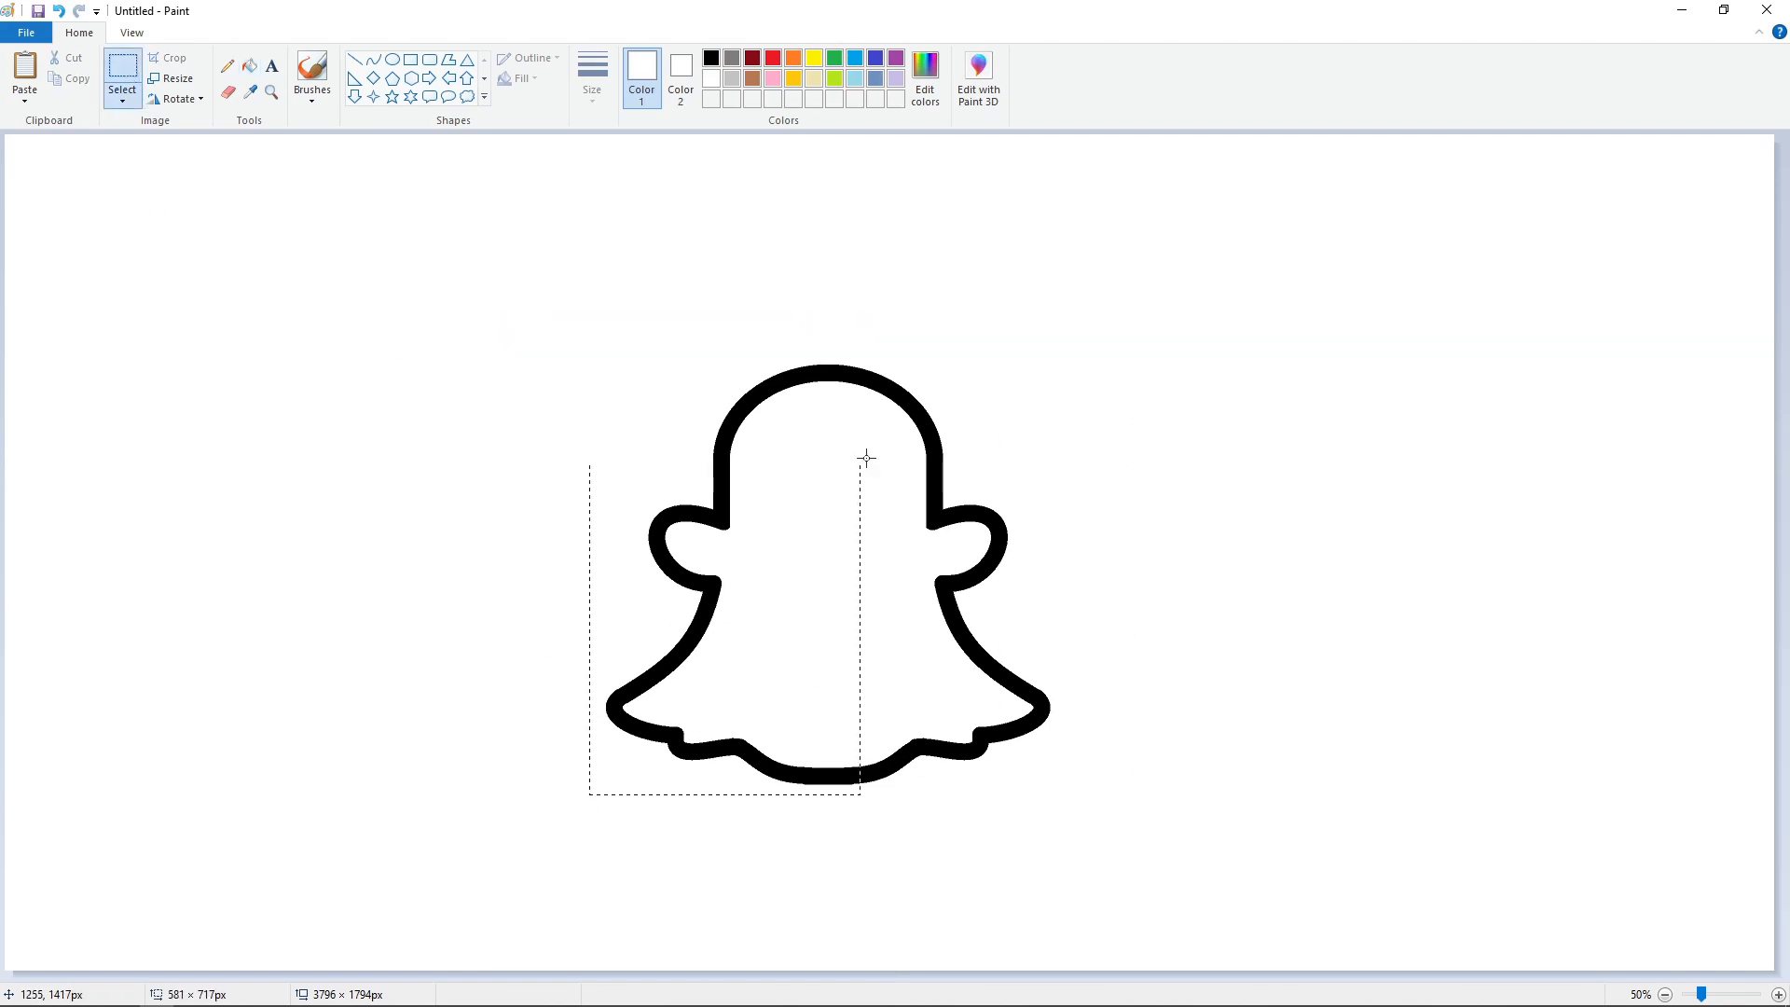
{"action": "left_click_drag", "start_coordinate": [1068, 357], "coordinate": [1069, 357]}
{"action": "left_click", "coordinate": [250, 65]}
{"action": "left_click", "coordinate": [792, 377]}
{"action": "left_click", "coordinate": [228, 66]}
{"action": "left_click", "coordinate": [592, 78]}
{"action": "left_click", "coordinate": [608, 244]}
{"action": "left_click", "coordinate": [710, 57]}
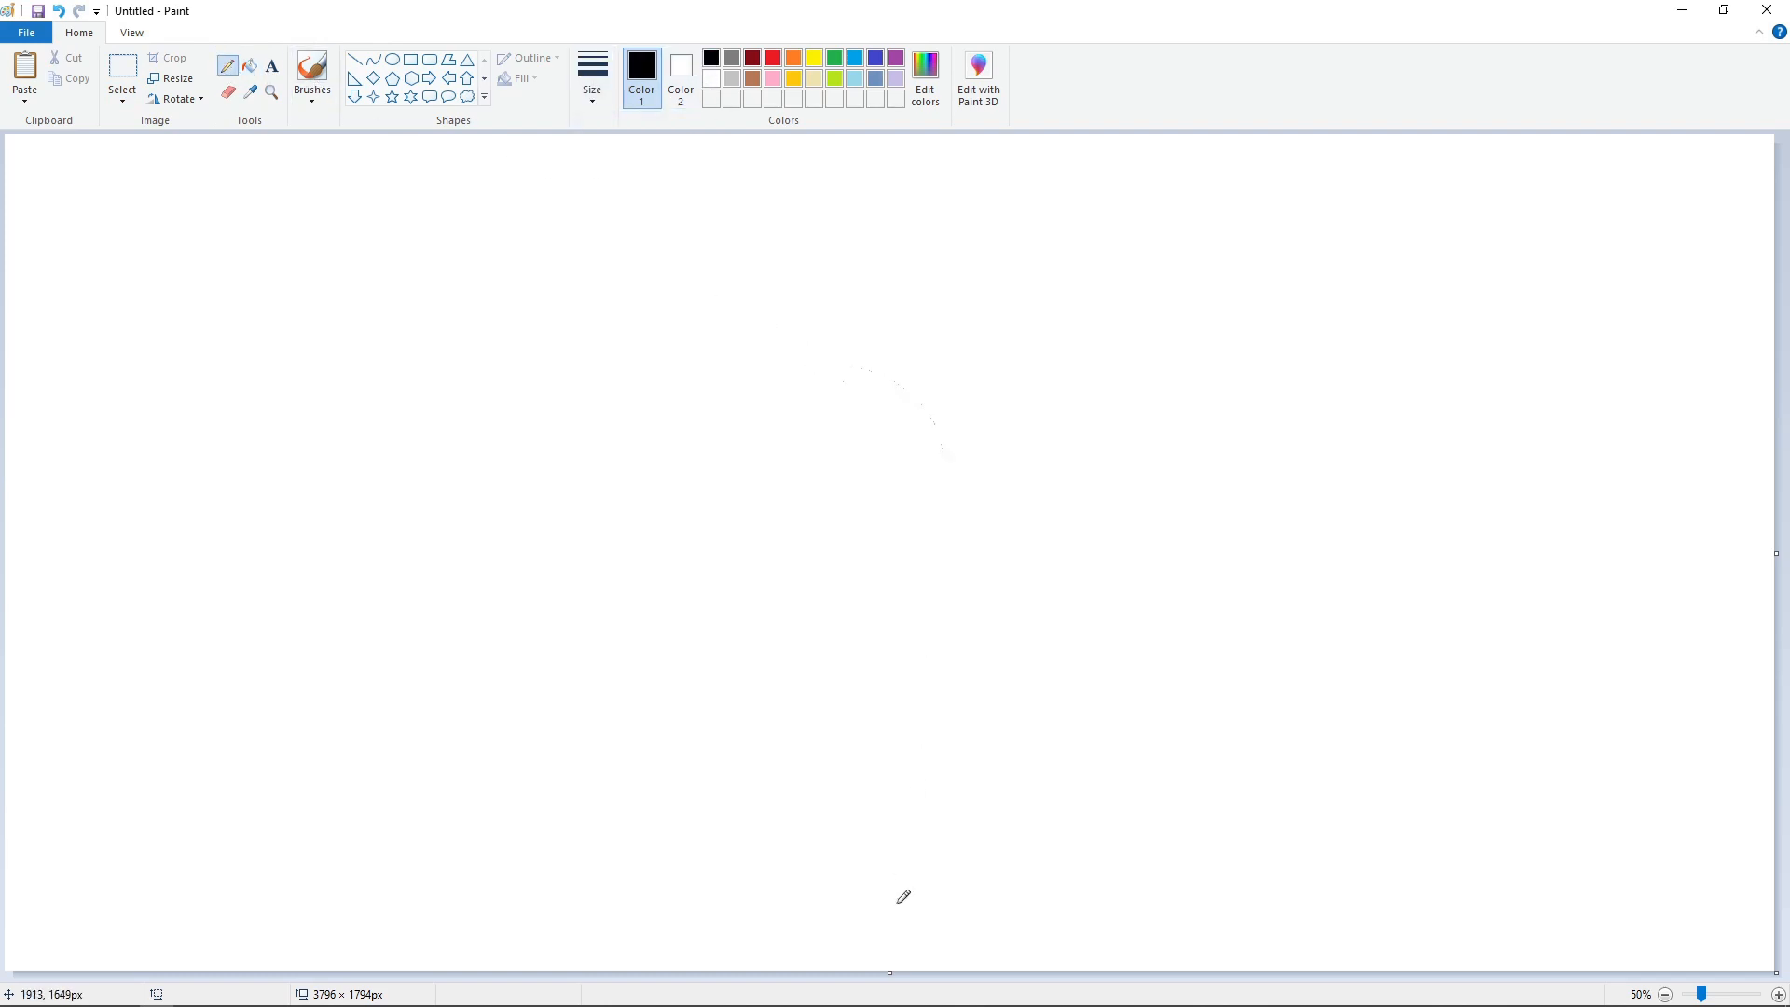
- Paste the ghost outline and move it to the center of the canvas
{"action": "key", "text": "ctrl+v"}
{"action": "left_click_drag", "start_coordinate": [244, 425], "coordinate": [891, 807]}
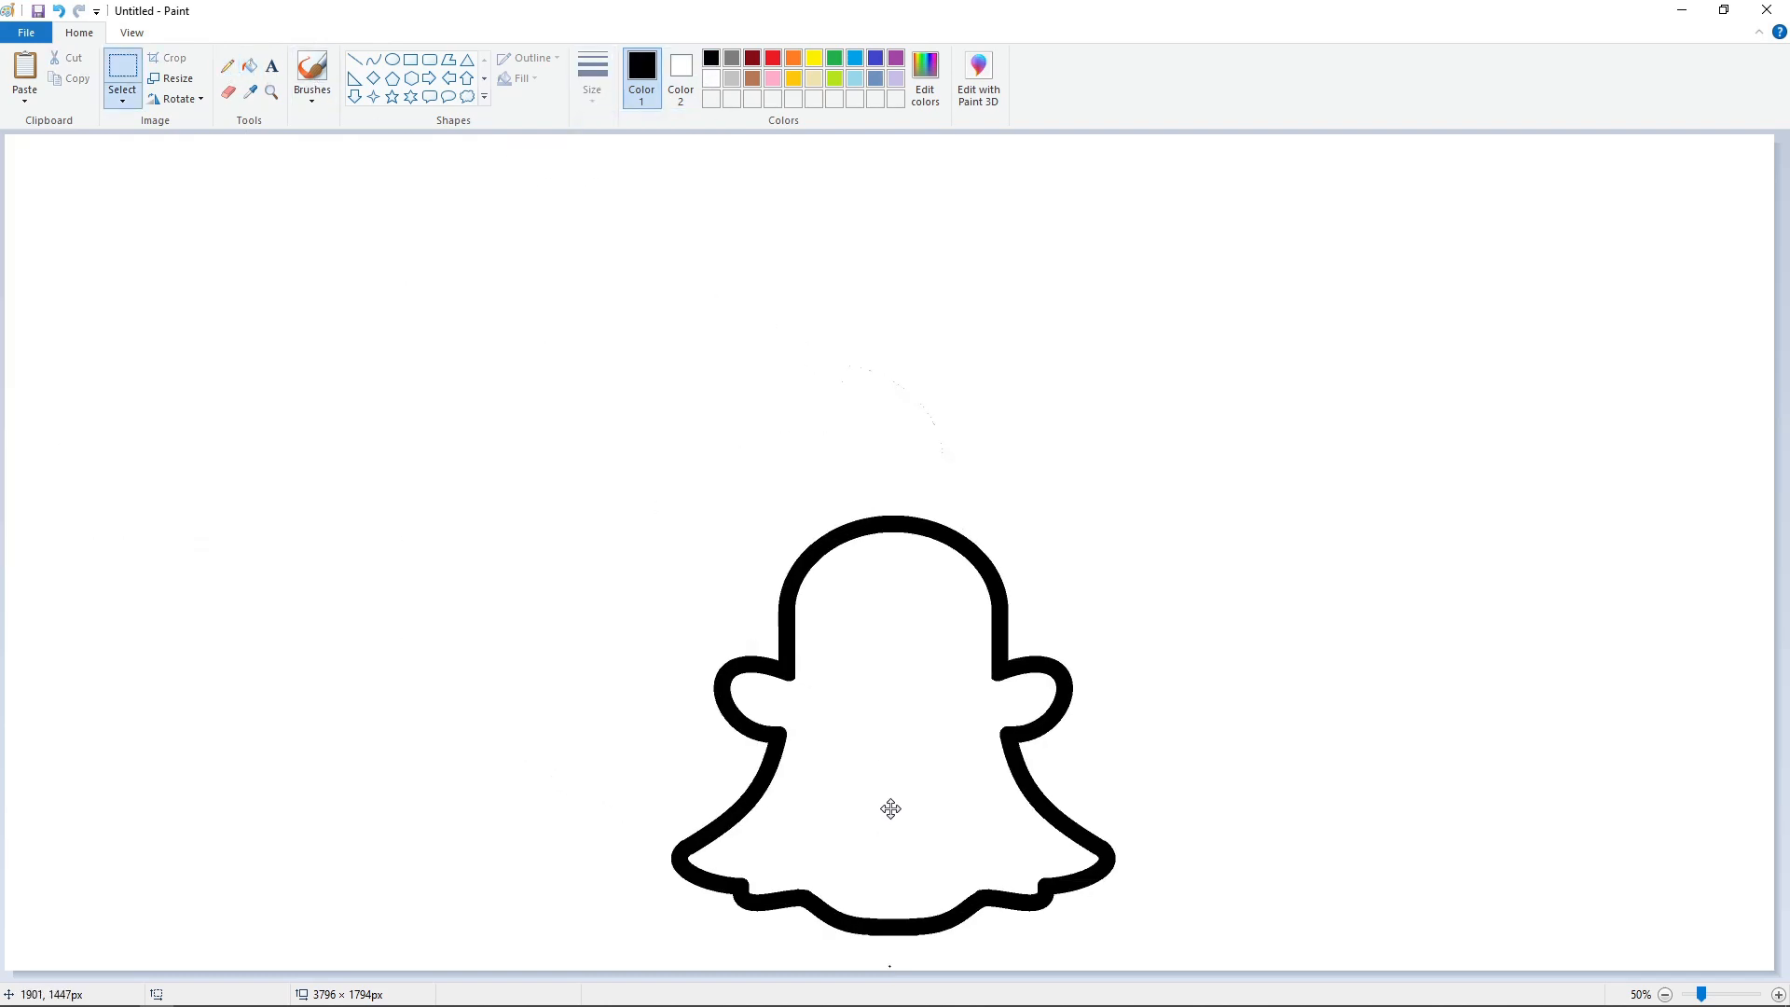
{"action": "key", "text": "Up"}
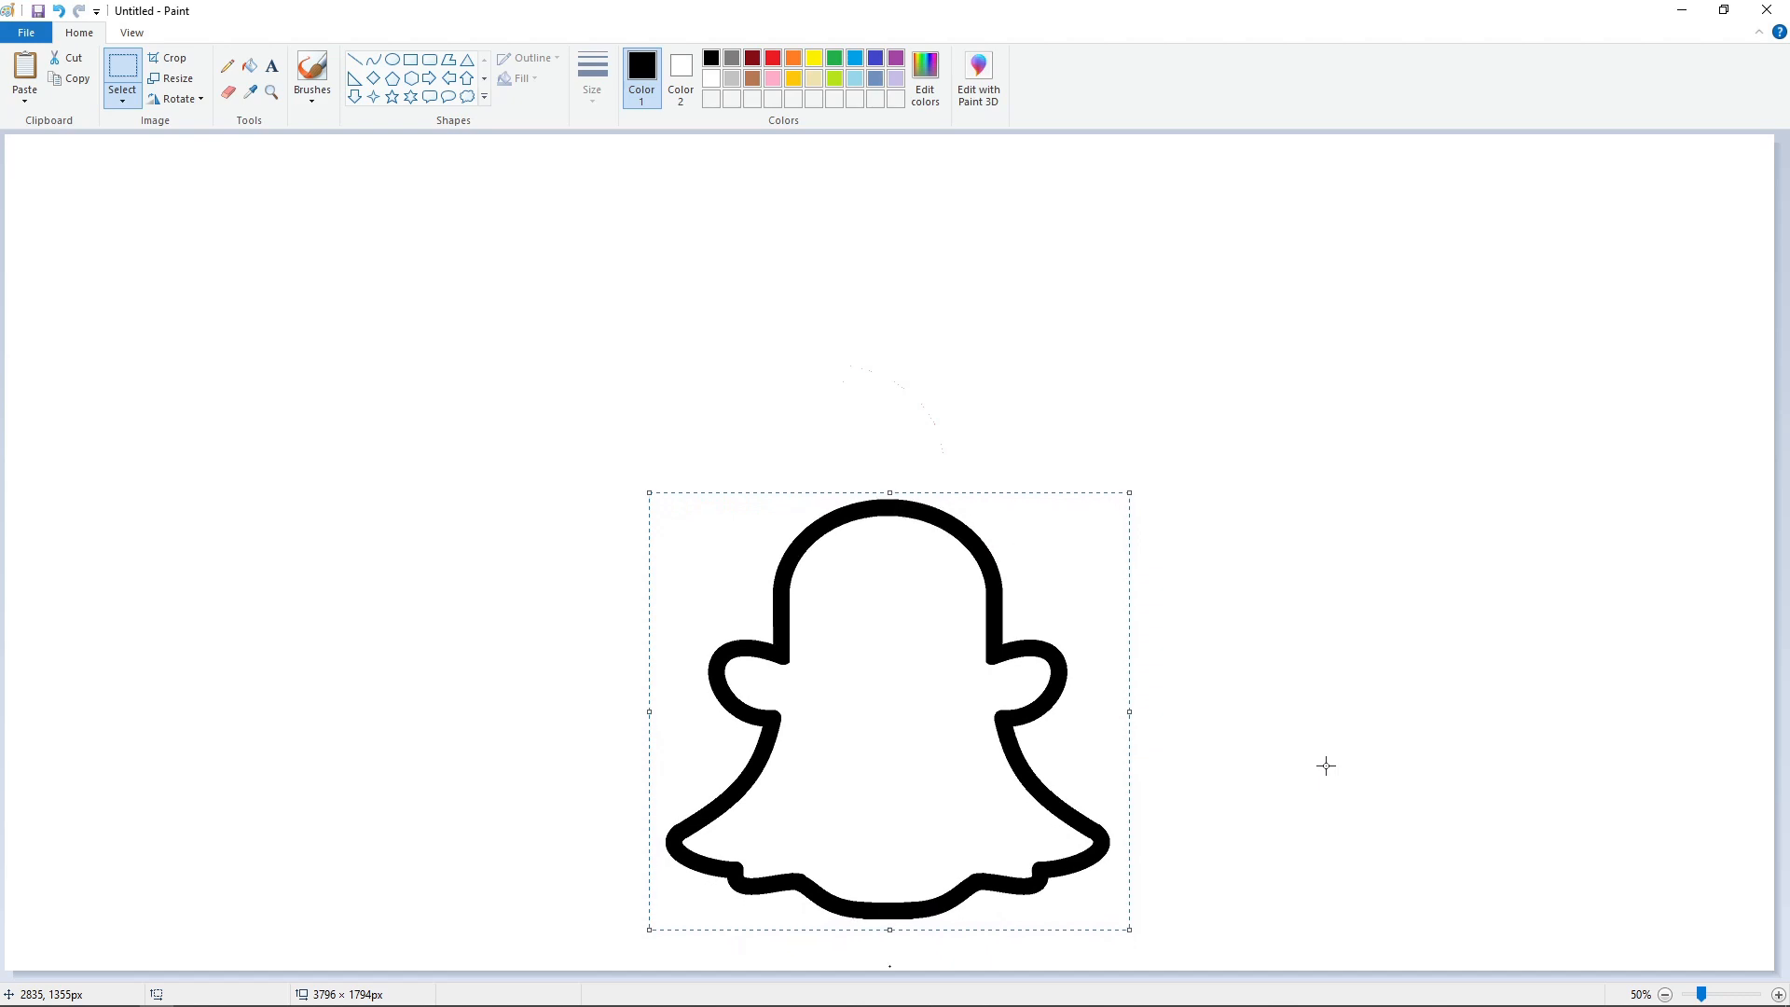
{"action": "key", "text": "Up"}
{"action": "key", "text": "Up"}
{"action": "key", "text": "Up"}
{"action": "key", "text": "Up"}
{"action": "key", "text": "Up"}
{"action": "key", "text": "Up"}
{"action": "key", "text": "Up"}
{"action": "key", "text": "Up"}
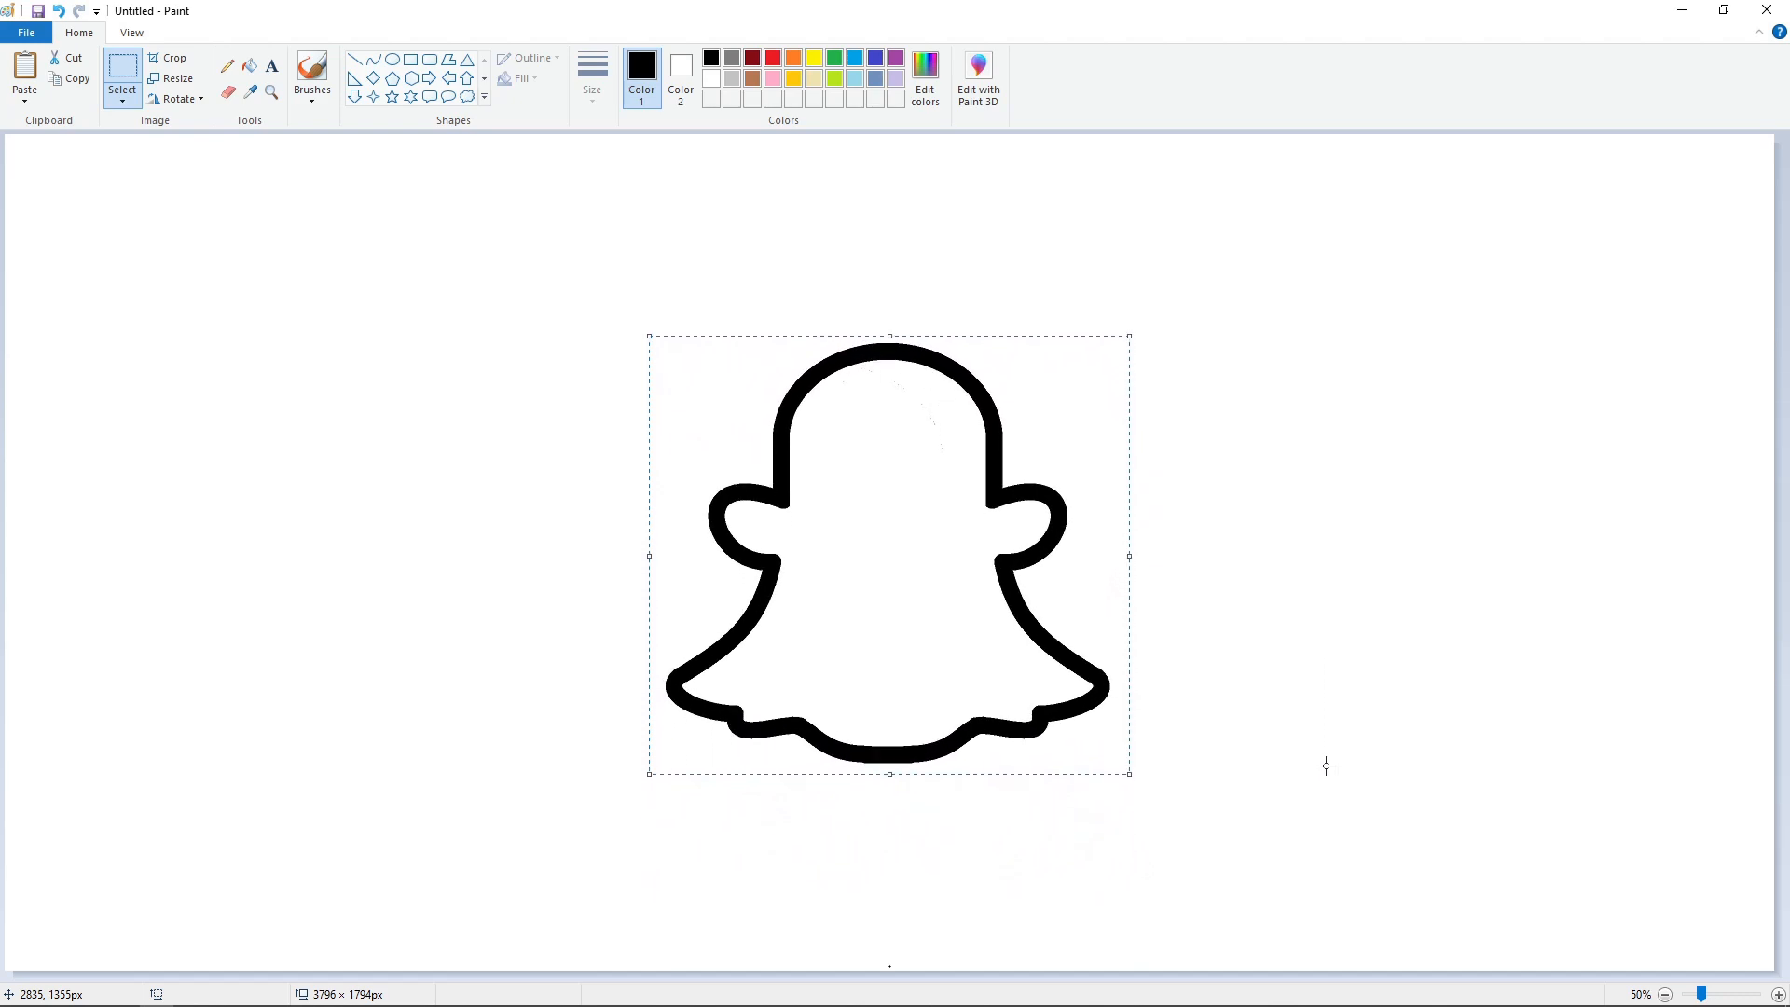
- Draw a purple rectangle around the ghost outline and adjust its edges to about 1229 × 1207 px
{"action": "left_click", "coordinate": [228, 91]}
{"action": "left_click", "coordinate": [411, 60]}
{"action": "left_click", "coordinate": [894, 58]}
{"action": "left_click_drag", "start_coordinate": [524, 206], "coordinate": [1264, 786]}
{"action": "left_click", "coordinate": [530, 84]}
{"action": "left_click", "coordinate": [592, 80]}
{"action": "left_click", "coordinate": [603, 207]}
{"action": "left_click_drag", "start_coordinate": [524, 497], "coordinate": [591, 504]}
{"action": "left_click_drag", "start_coordinate": [1264, 497], "coordinate": [1165, 511]}
{"action": "left_click_drag", "start_coordinate": [886, 205], "coordinate": [901, 241]}
{"action": "mouse_move", "coordinate": [879, 786]}
{"action": "left_mouse_down"}
{"action": "mouse_move", "coordinate": [883, 822]}
{"action": "mouse_move", "coordinate": [886, 799]}
{"action": "left_mouse_up"}
- Center the purple rectangle around the ghost and fill the area between its border and the ghost with purple
{"action": "key", "text": "Down"}
{"action": "key", "text": "Down"}
{"action": "key", "text": "Down"}
{"action": "key", "text": "Down"}
{"action": "key", "text": "Down"}
{"action": "key", "text": "Down"}
{"action": "key", "text": "Down"}
{"action": "key", "text": "Down"}
{"action": "key", "text": "Down"}
{"action": "key", "text": "Down"}
{"action": "key", "text": "Down"}
{"action": "key", "text": "Down"}
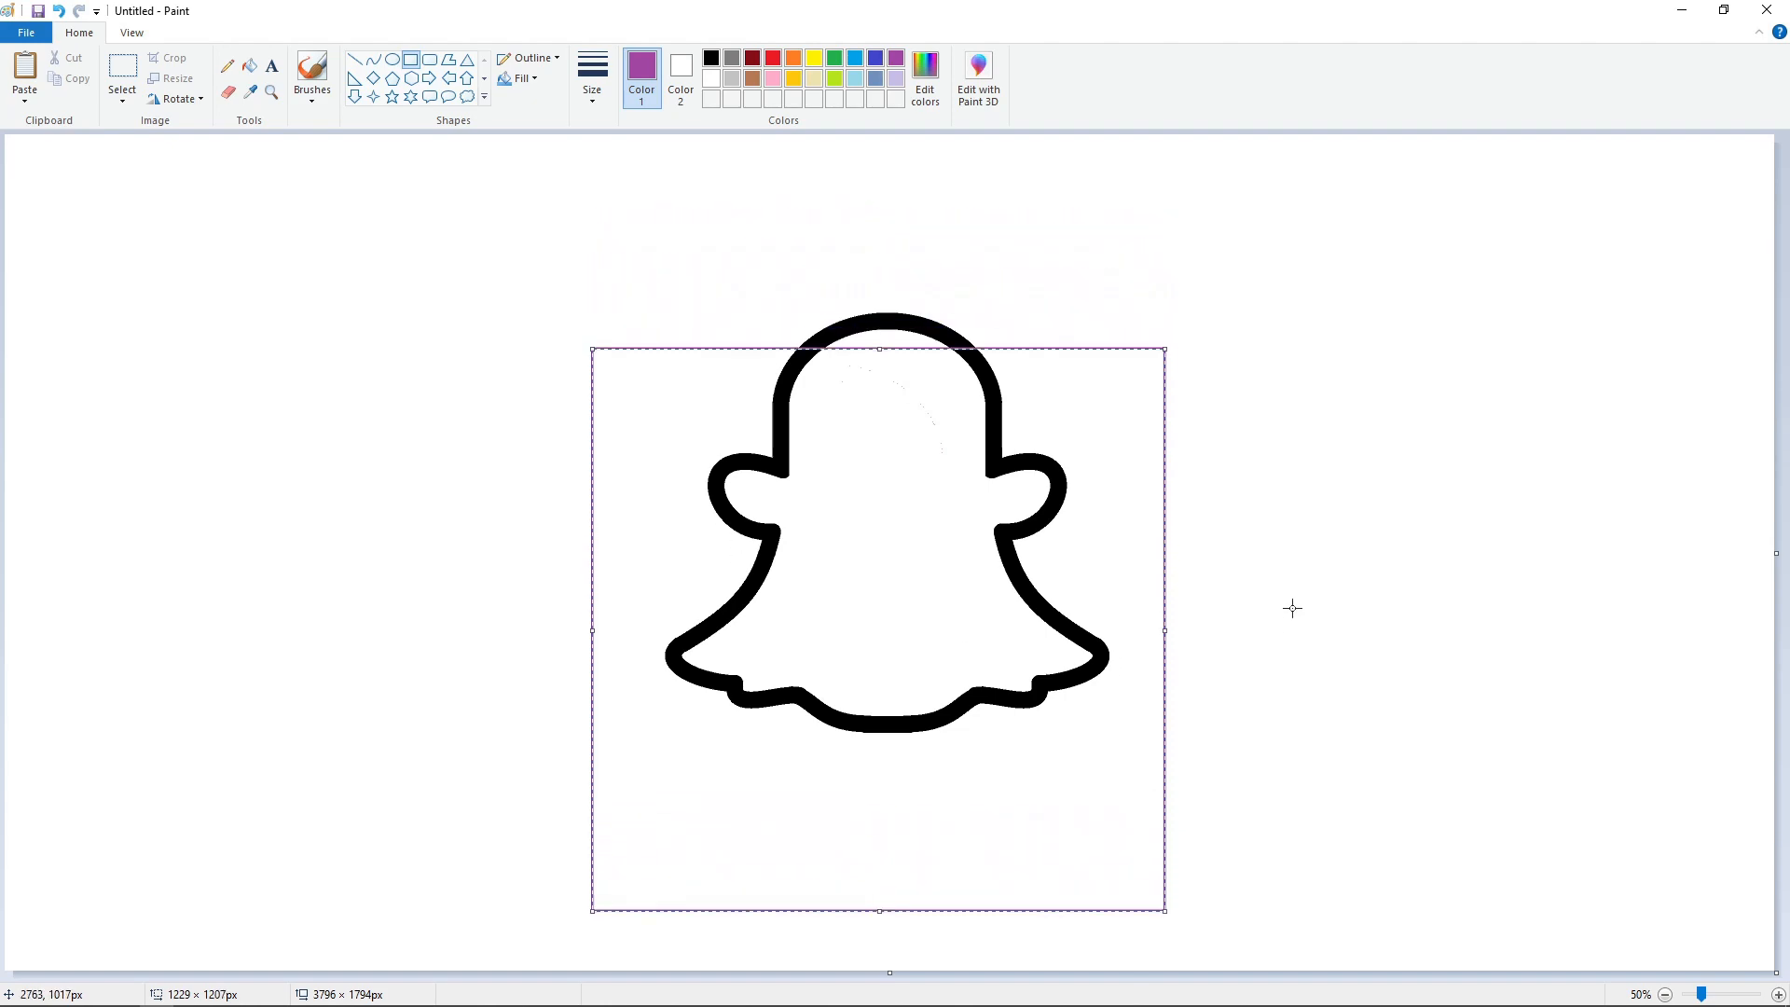
{"action": "key", "text": "Right"}
{"action": "key", "text": "Up"}
{"action": "key", "text": "Up"}
{"action": "key", "text": "Up"}
{"action": "key", "text": "Up"}
{"action": "key", "text": "Up"}
{"action": "key", "text": "Up"}
{"action": "key", "text": "Up"}
{"action": "key", "text": "Up"}
{"action": "key", "text": "Up"}
{"action": "key", "text": "Up"}
{"action": "key", "text": "Up"}
{"action": "key", "text": "Up"}
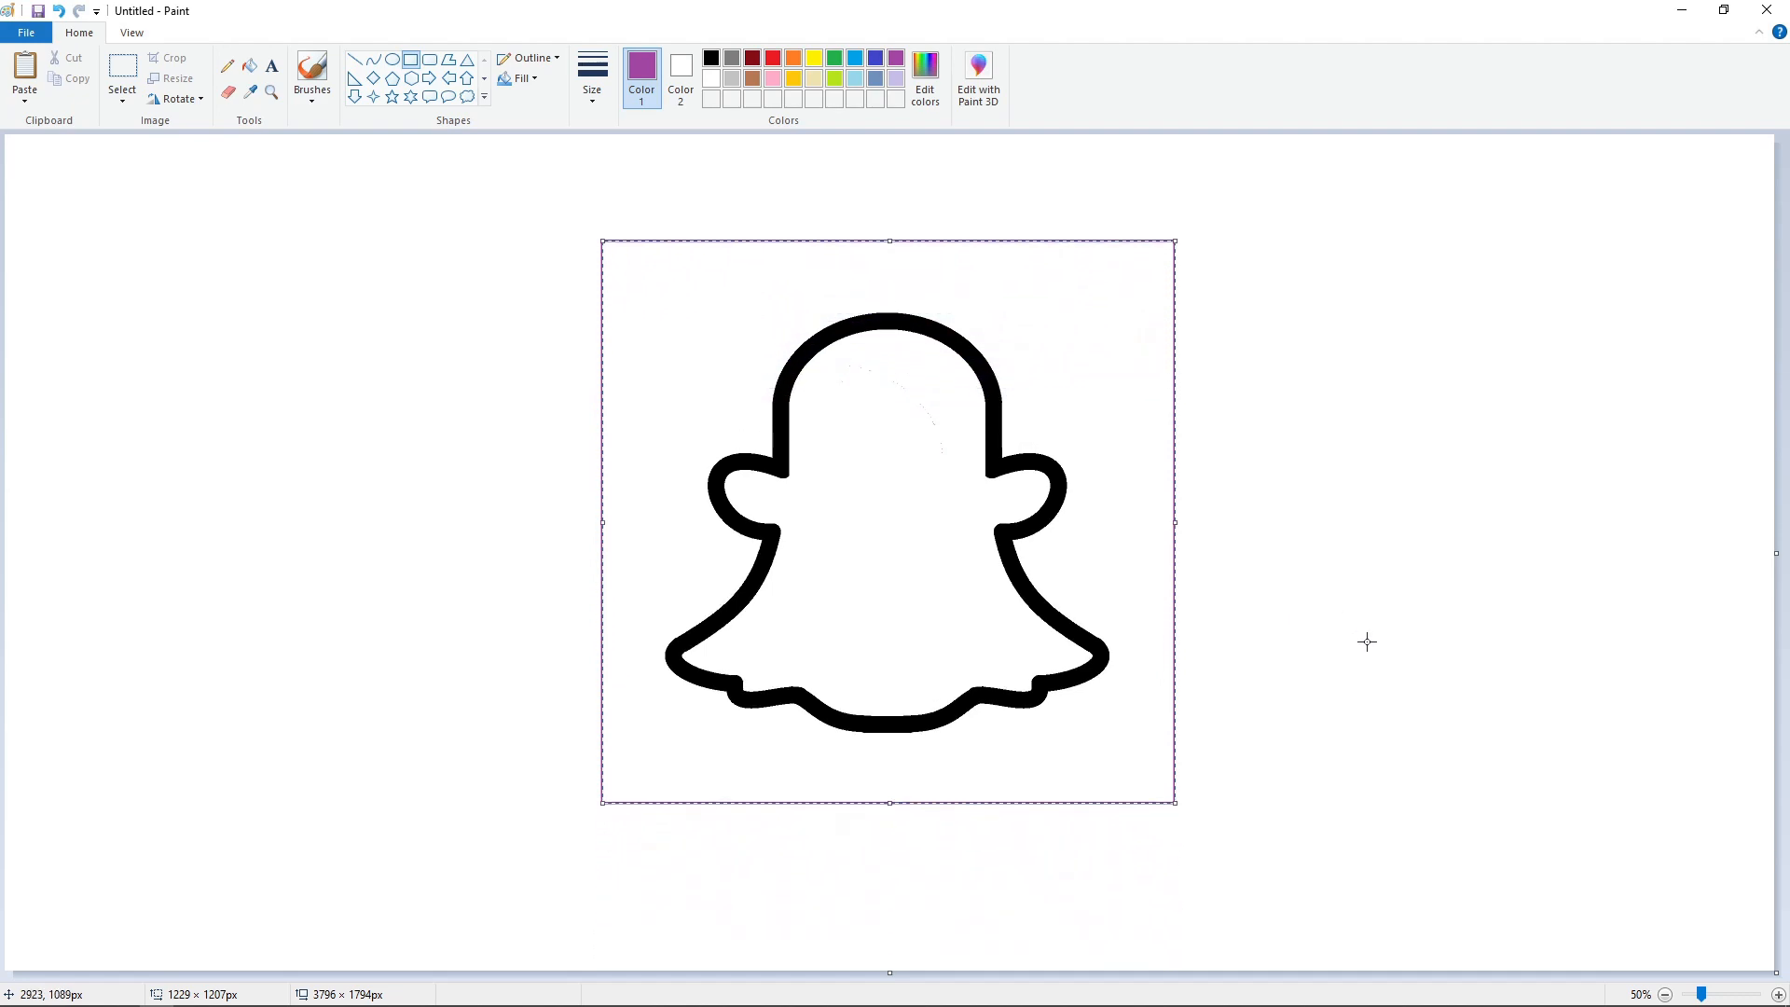
{"action": "left_click", "coordinate": [1367, 641]}
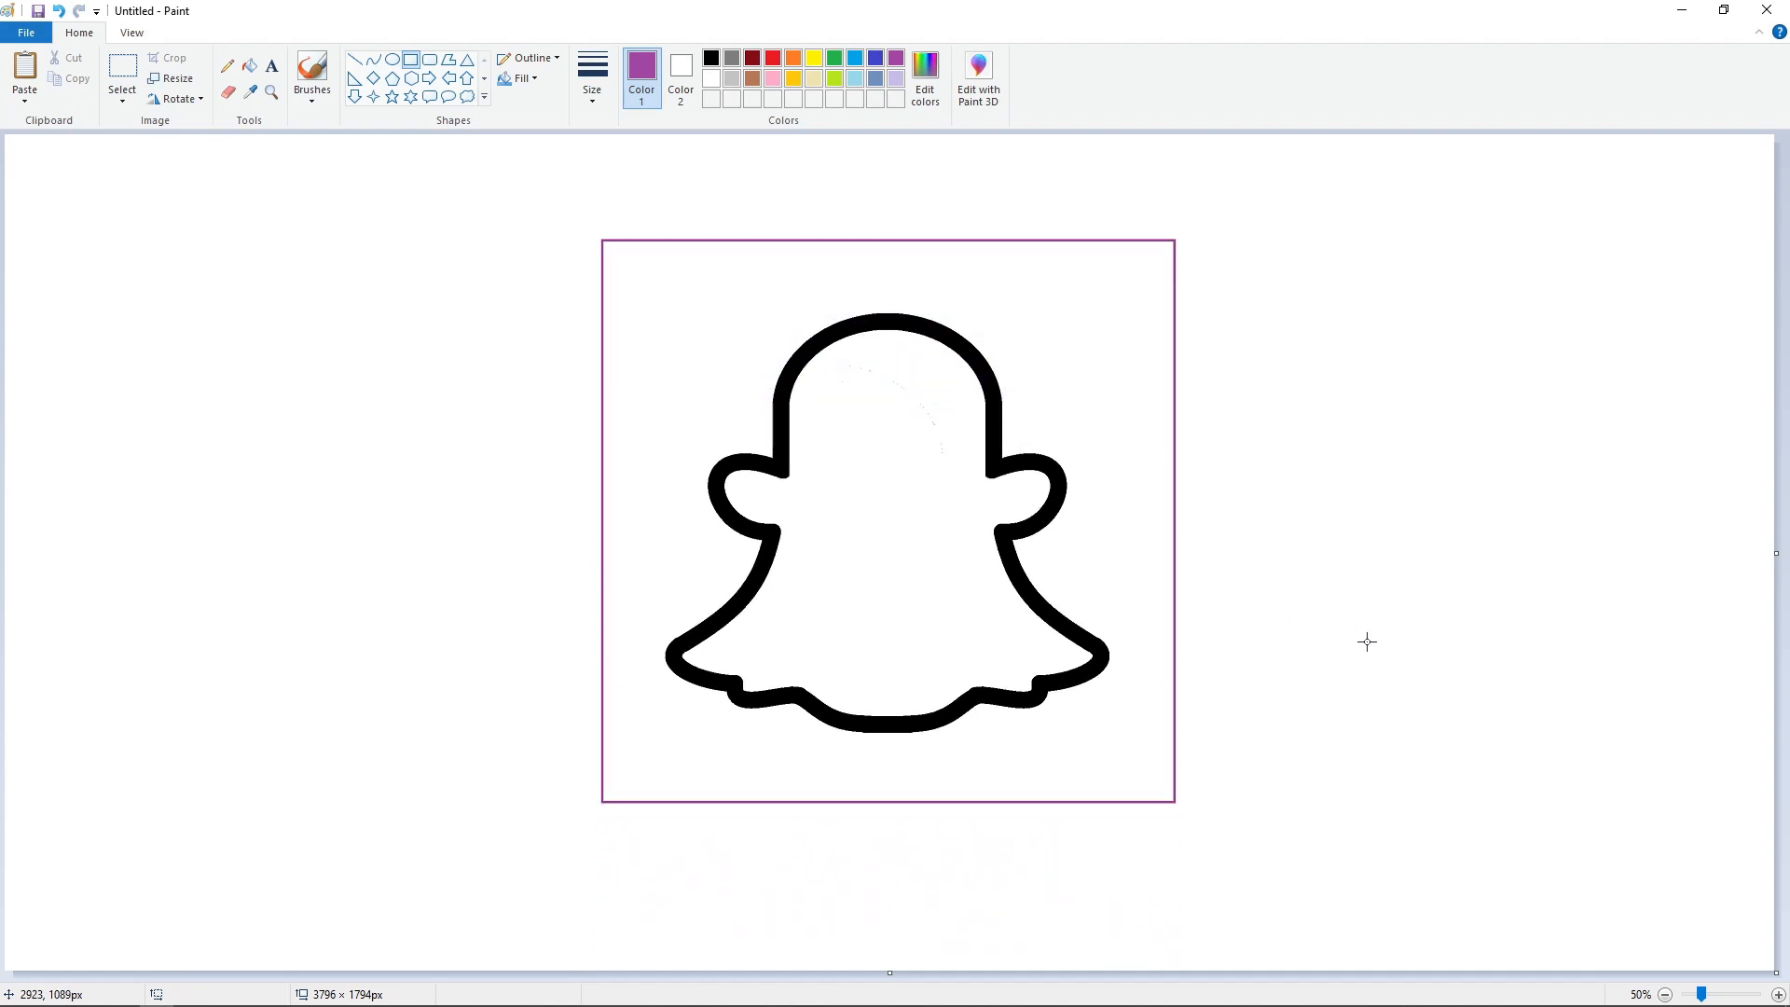
{"action": "left_click", "coordinate": [1095, 507]}
- Draw a yellow circle about 315 × 301 px inside the upper-left corner of the purple square
{"action": "left_click", "coordinate": [393, 59]}
{"action": "left_click", "coordinate": [813, 58]}
{"action": "left_click_drag", "start_coordinate": [627, 282], "coordinate": [775, 422]}
{"action": "key", "text": "Left"}
{"action": "key", "text": "Left"}
{"action": "key", "text": "Left"}
{"action": "key", "text": "Left"}
{"action": "key", "text": "Left"}
{"action": "key", "text": "Up"}
{"action": "key", "text": "Up"}
{"action": "key", "text": "Up"}
{"action": "key", "text": "Up"}
{"action": "key", "text": "Up"}
{"action": "key", "text": "Up"}
{"action": "key", "text": "Up"}
{"action": "key", "text": "Up"}
{"action": "key", "text": "Up"}
{"action": "key", "text": "Up"}
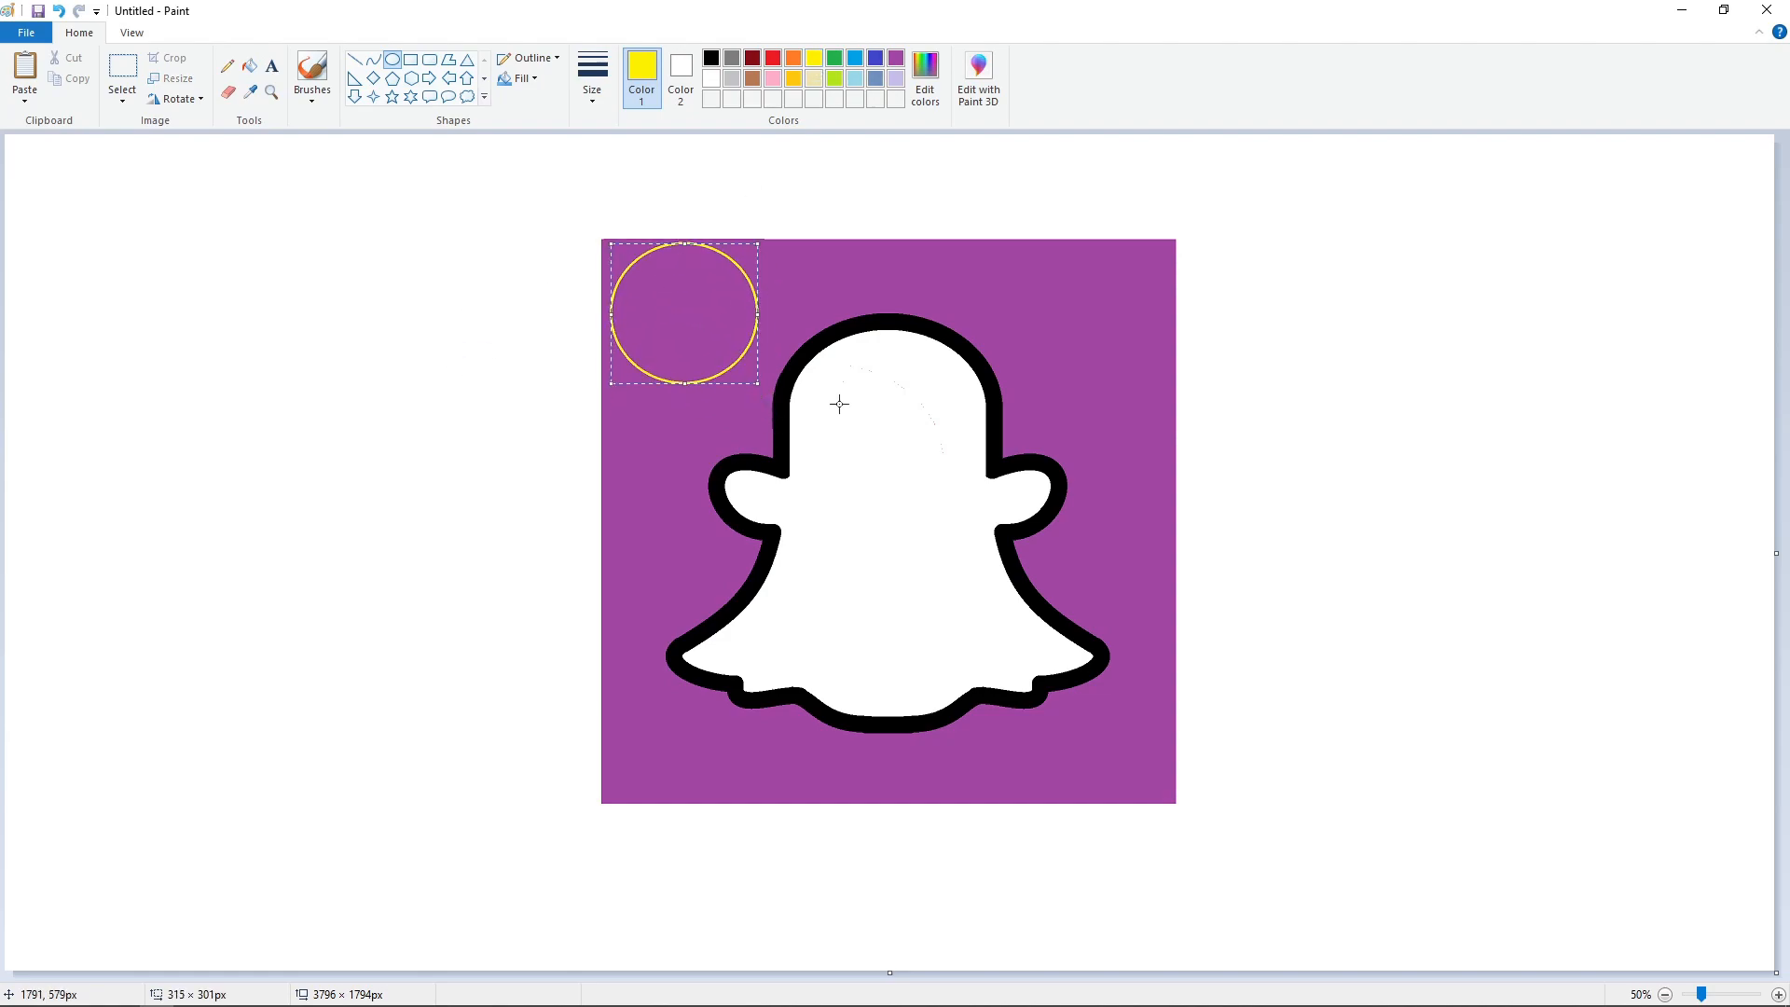
- Move the yellow circle to the blank canvas left of the square and copy it
{"action": "left_click_drag", "start_coordinate": [707, 331], "coordinate": [346, 335]}
{"action": "left_click", "coordinate": [122, 75]}
{"action": "left_click_drag", "start_coordinate": [132, 192], "coordinate": [483, 476]}
{"action": "left_click", "coordinate": [1194, 599]}
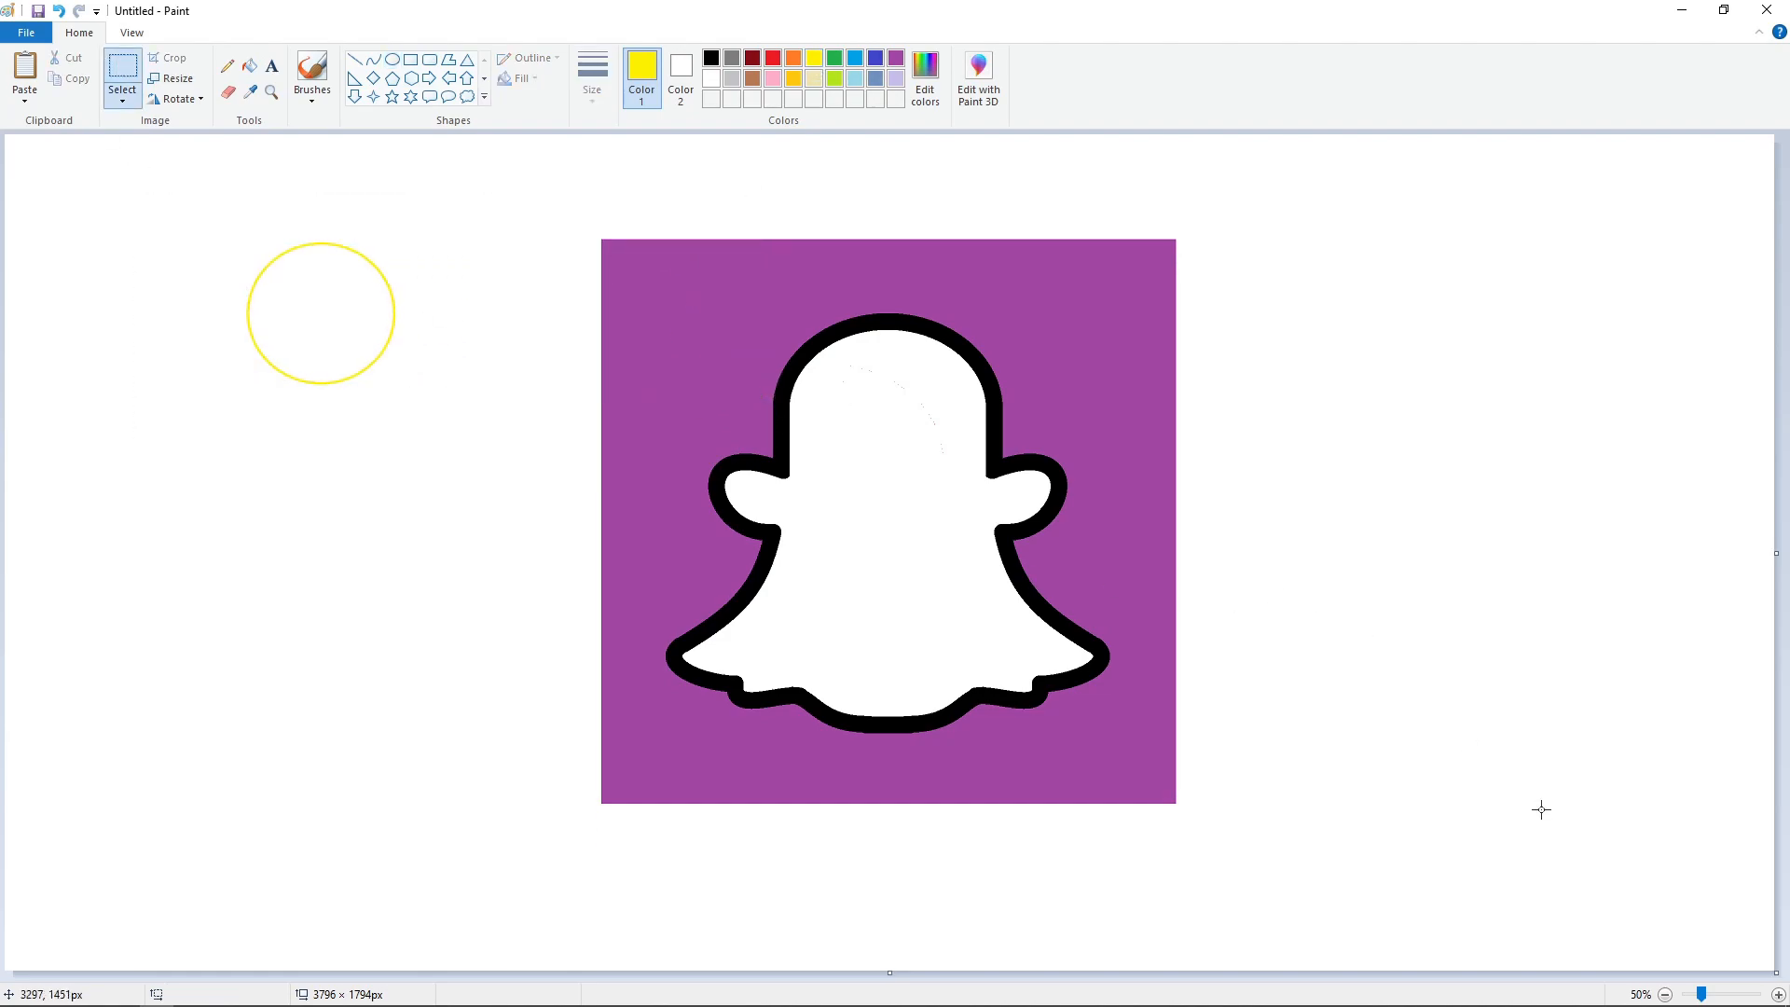
- Paste the yellow circle and align it with the upper and left edges of the purple square's corner
{"action": "left_click", "coordinate": [1777, 994]}
{"action": "left_click_drag", "start_coordinate": [793, 973], "coordinate": [1064, 973]}
{"action": "key", "text": "ctrl+v"}
{"action": "left_click_drag", "start_coordinate": [342, 392], "coordinate": [767, 523]}
{"action": "key", "text": "Up"}
{"action": "key", "text": "Up"}
{"action": "key", "text": "Up"}
{"action": "key", "text": "Up"}
{"action": "key", "text": "Up"}
{"action": "key", "text": "Up"}
{"action": "key", "text": "Up"}
{"action": "key", "text": "Up"}
{"action": "key", "text": "Up"}
{"action": "key", "text": "Up"}
{"action": "key", "text": "Up"}
{"action": "key", "text": "Left"}
{"action": "key", "text": "Left"}
{"action": "key", "text": "Left"}
{"action": "key", "text": "Left"}
{"action": "key", "text": "Left"}
{"action": "key", "text": "Left"}
{"action": "key", "text": "Left"}
{"action": "key", "text": "Left"}
{"action": "left_click", "coordinate": [1454, 523]}
- Fill the corner outside the circle with white and try recoloring the yellow circle outline purple, undoing the recoloring
{"action": "left_click", "coordinate": [249, 66]}
{"action": "left_click", "coordinate": [711, 79]}
{"action": "left_click", "coordinate": [673, 371]}
{"action": "left_click", "coordinate": [895, 57]}
{"action": "left_click", "coordinate": [942, 520]}
{"action": "left_click", "coordinate": [1665, 995]}
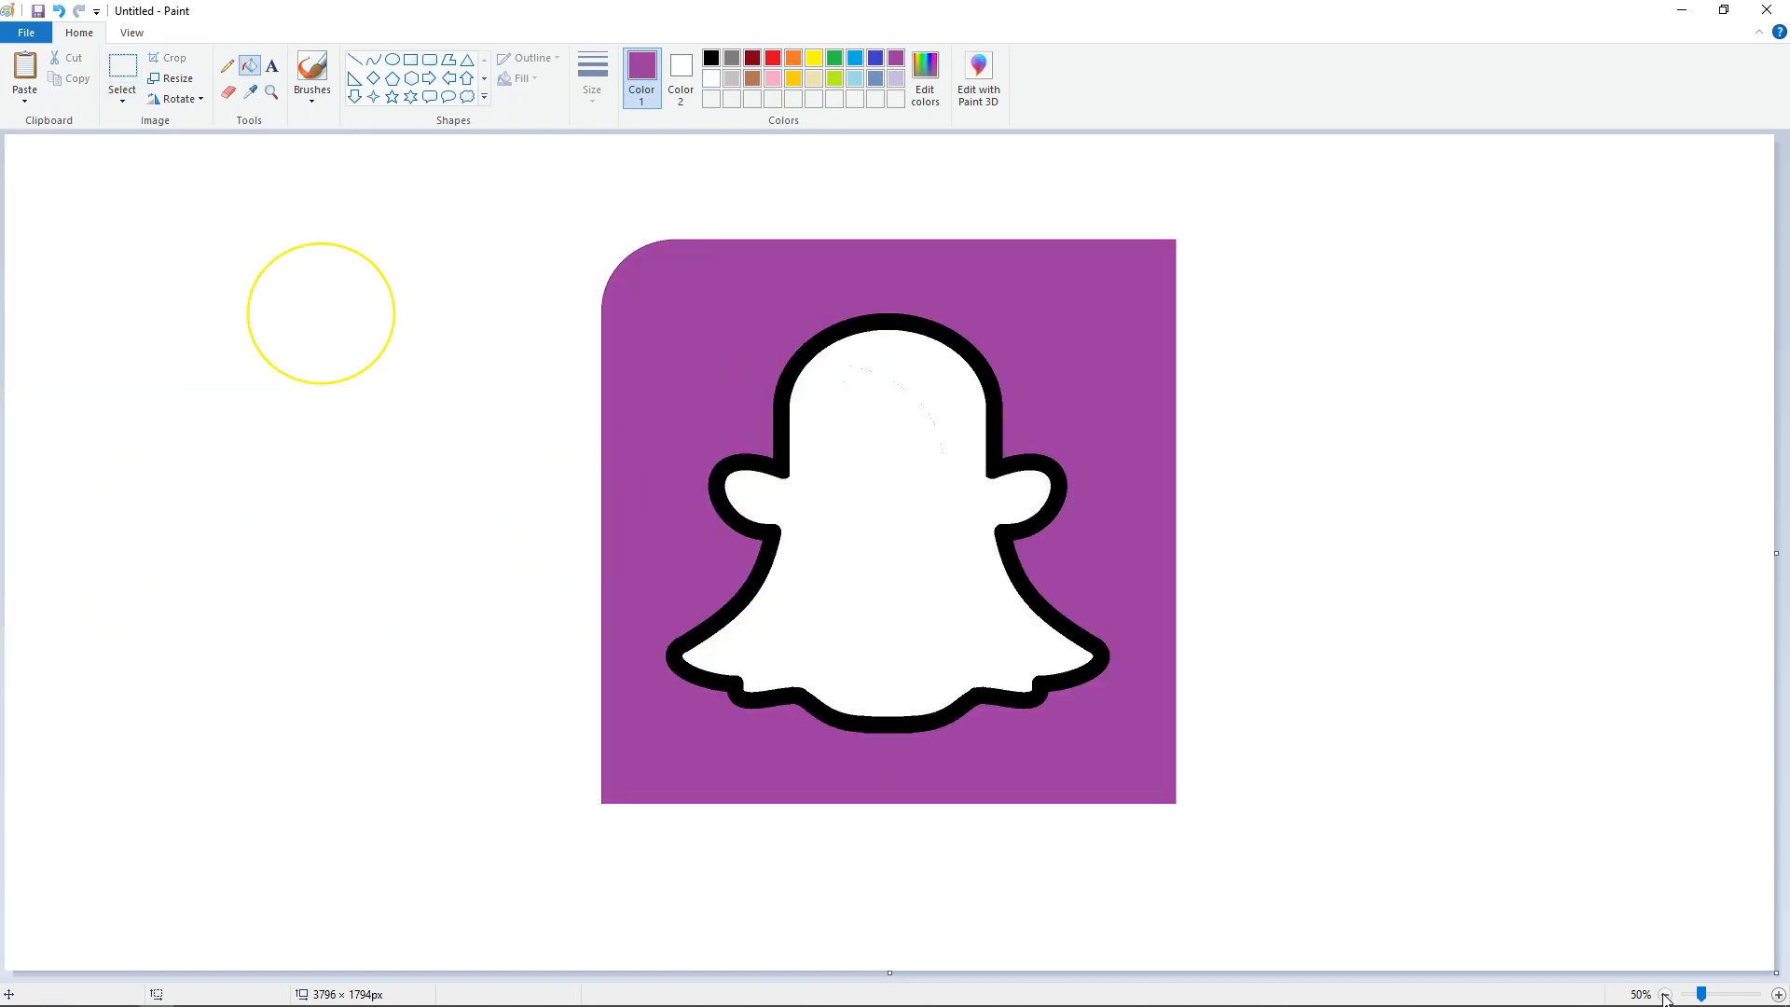
{"action": "key", "text": "ctrl+z"}
{"action": "key", "text": "ctrl+z"}
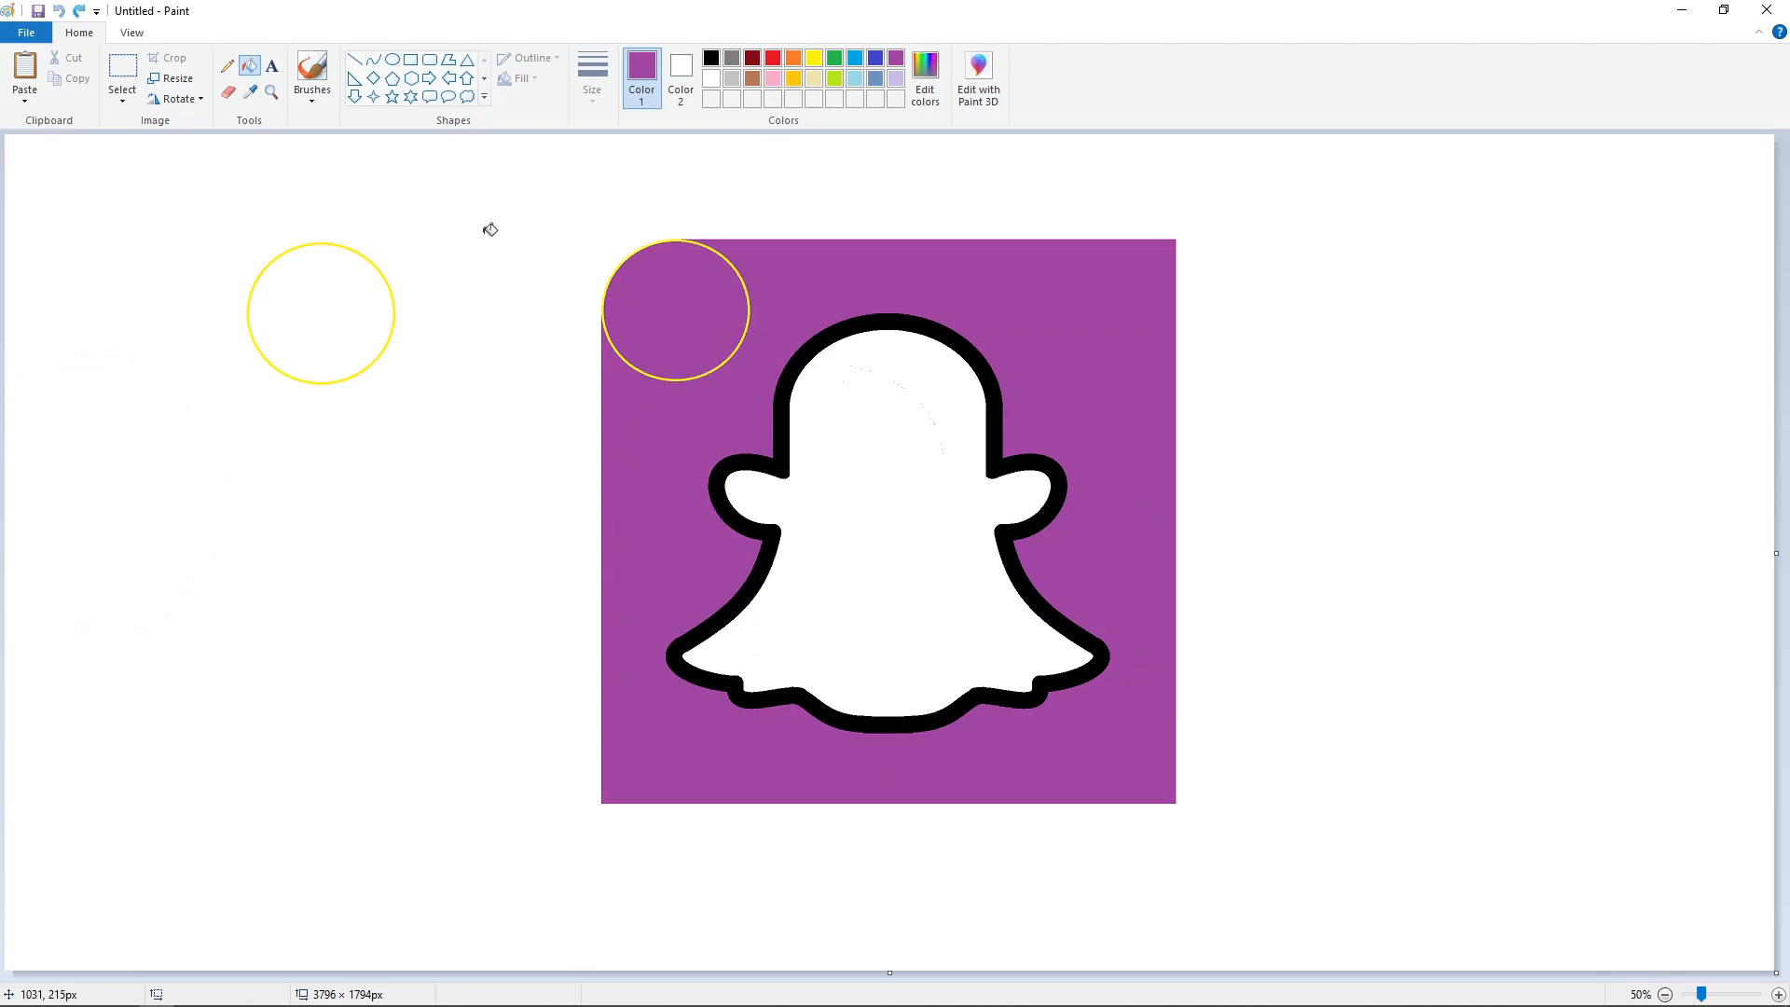
- Copy a plain purple patch of the square and place it on the blank canvas at the lower left
{"action": "left_click", "coordinate": [122, 69]}
{"action": "key", "text": "ctrl+c"}
{"action": "key", "text": "ctrl+v"}
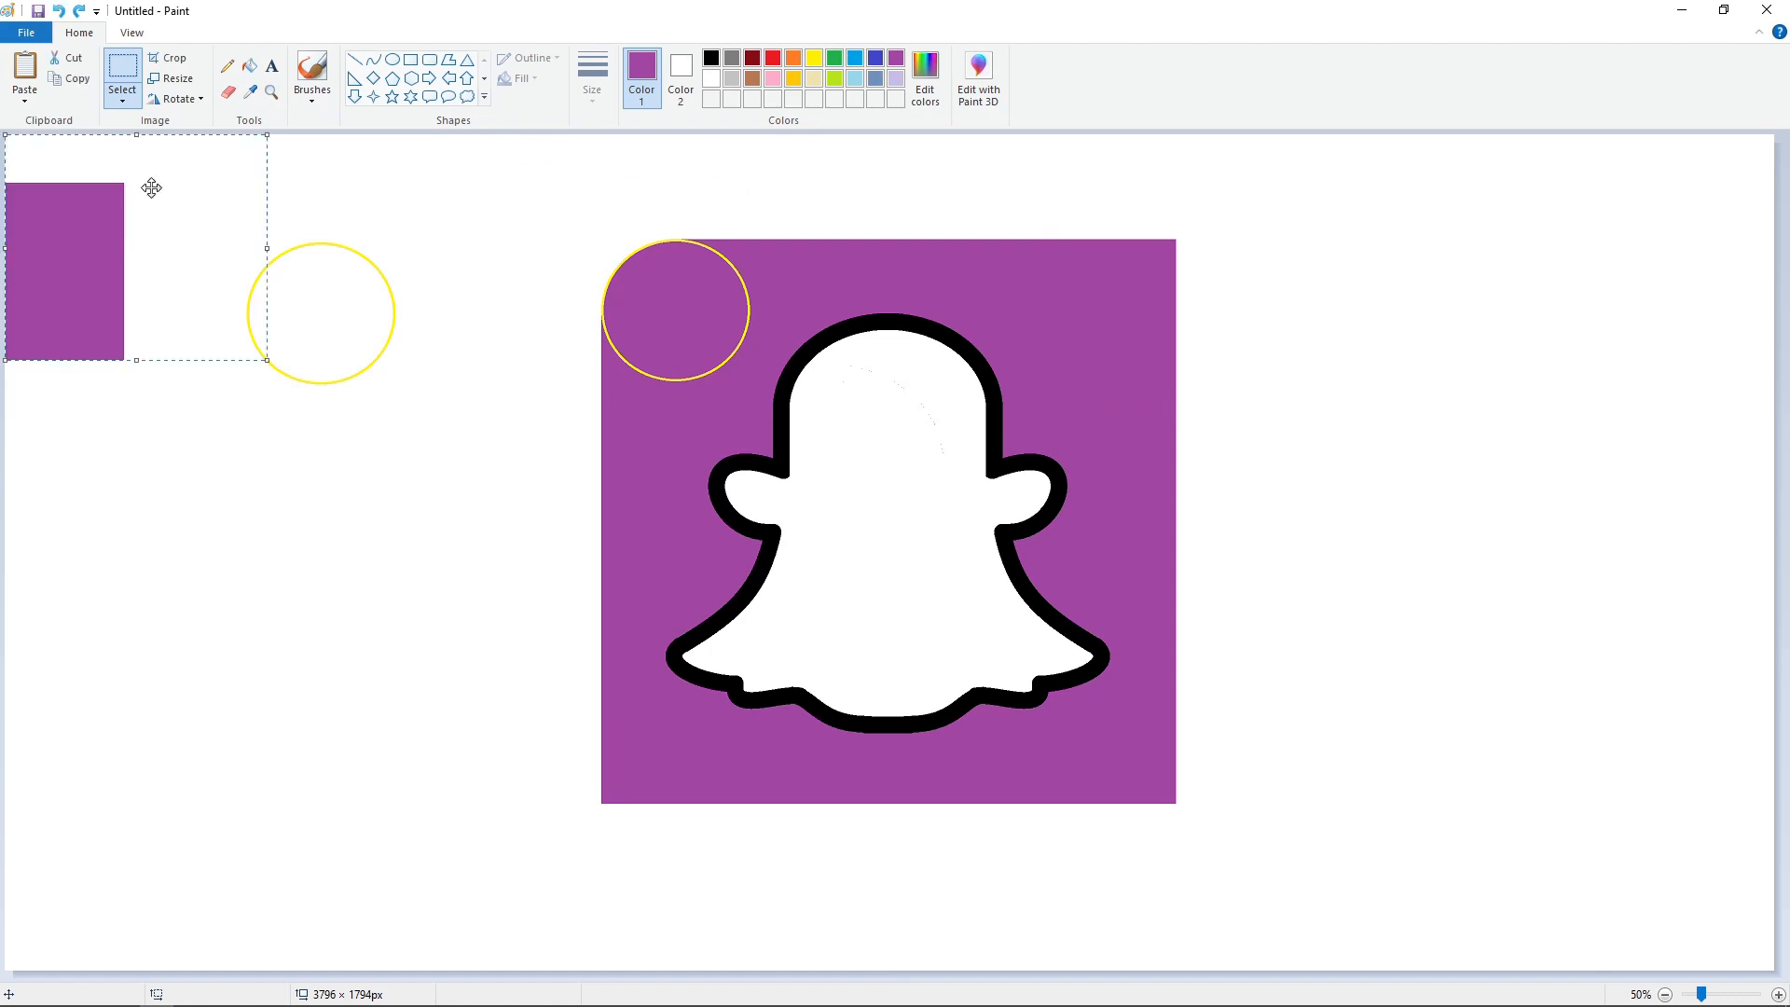
{"action": "left_click_drag", "start_coordinate": [232, 204], "coordinate": [402, 725]}
- Copy the spare purple patch and lay it over the square's upper-left corner to cover the white corner and circle
{"action": "left_click_drag", "start_coordinate": [24, 587], "coordinate": [407, 938]}
{"action": "key", "text": "ctrl+c"}
{"action": "key", "text": "ctrl+v"}
{"action": "left_click_drag", "start_coordinate": [182, 366], "coordinate": [711, 353]}
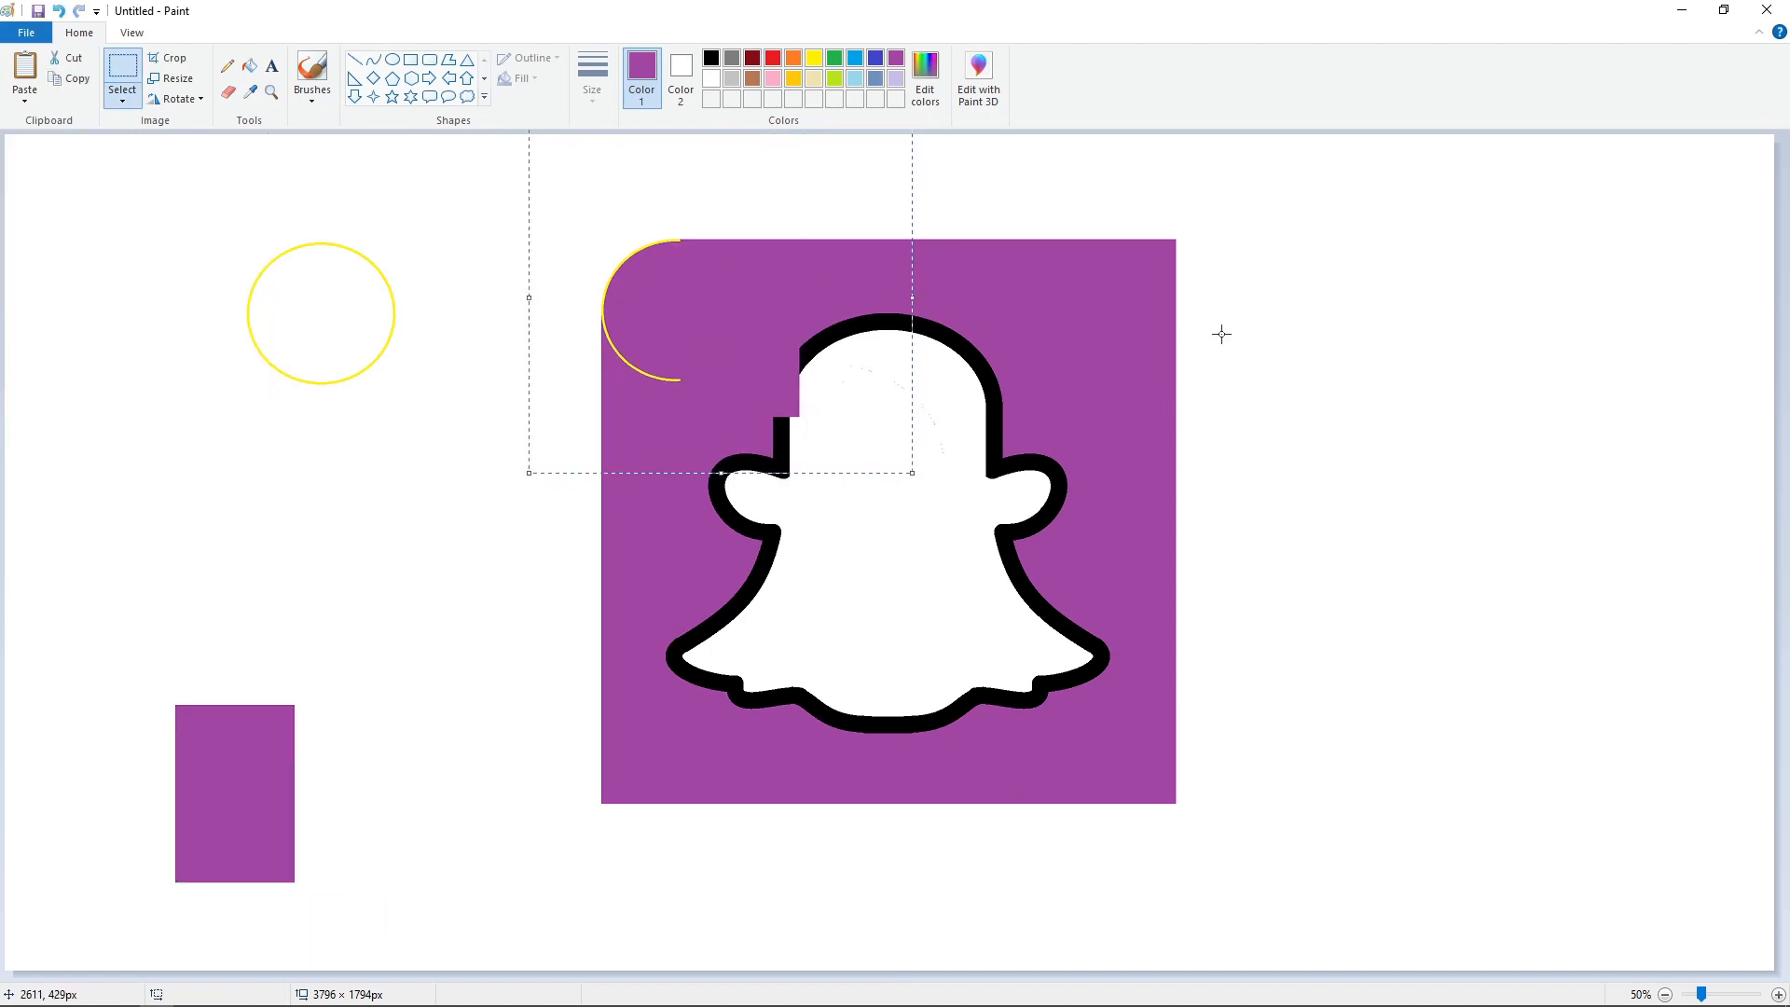
{"action": "key", "text": "Left"}
{"action": "key", "text": "Left"}
{"action": "key", "text": "Left"}
{"action": "key", "text": "Left"}
{"action": "key", "text": "Left"}
{"action": "key", "text": "Left"}
{"action": "key", "text": "Left"}
{"action": "key", "text": "Left"}
{"action": "key", "text": "Left"}
{"action": "key", "text": "Left"}
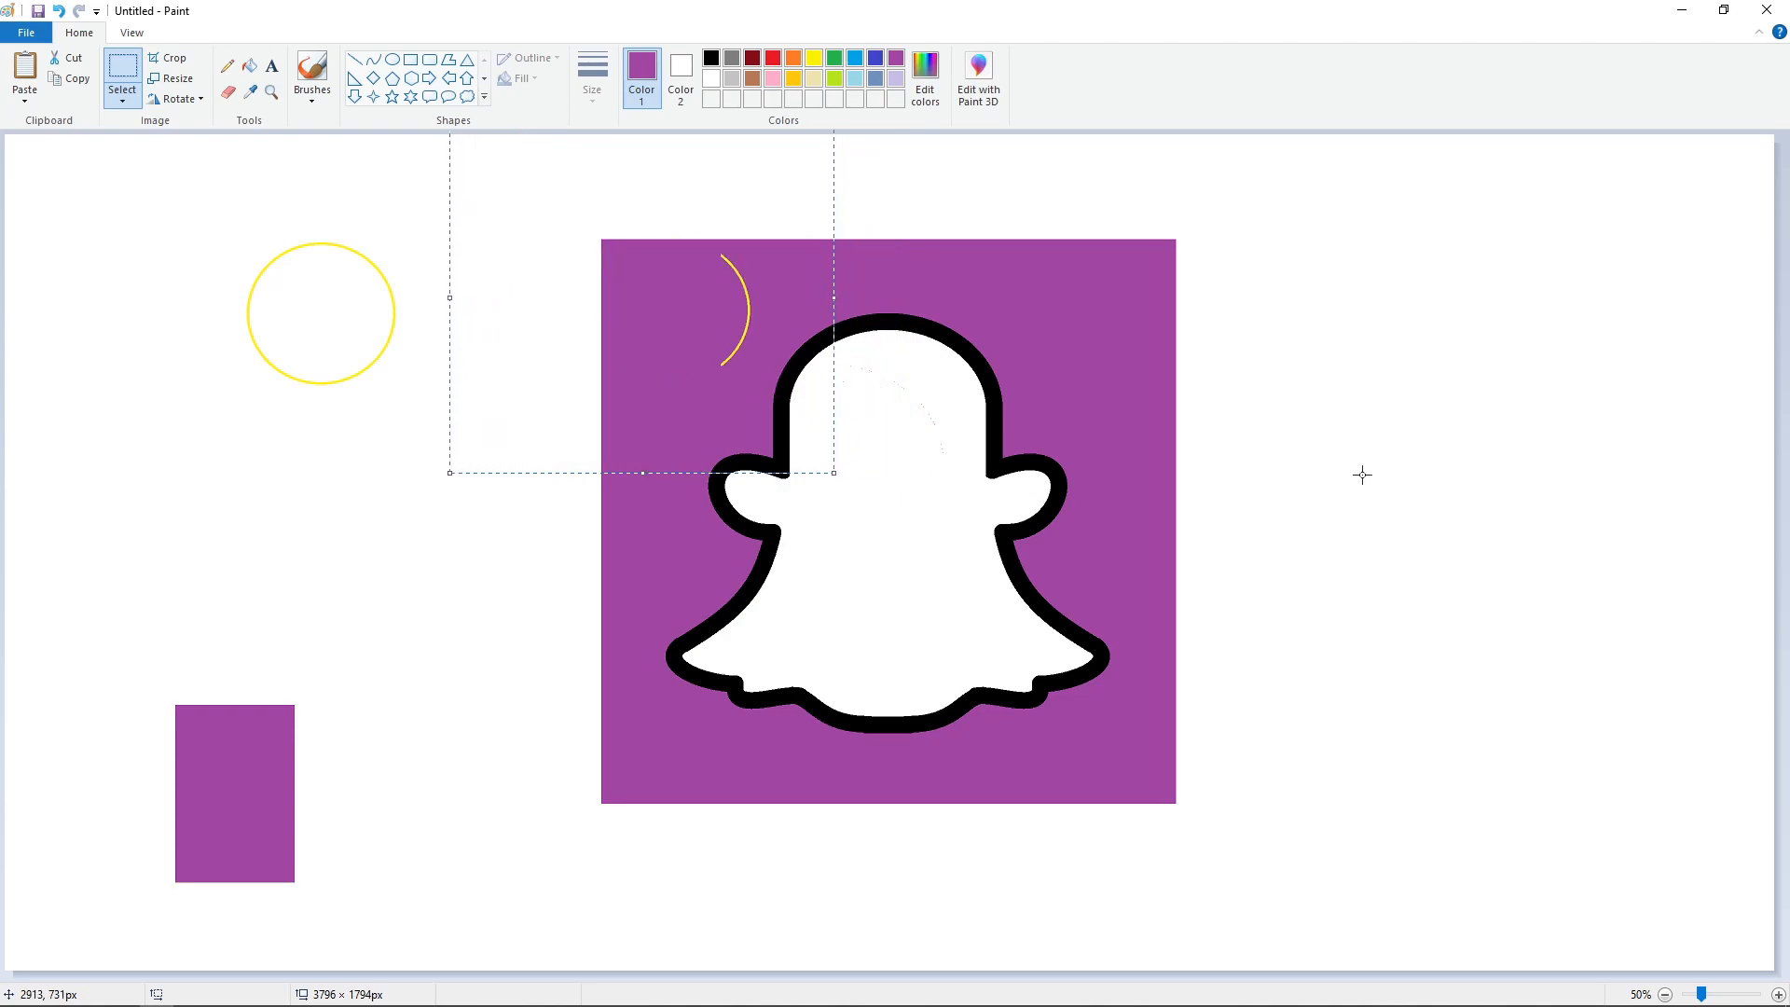
- Recolor the remaining yellow arc purple and erase the spare purple patch by filling it white
{"action": "left_click", "coordinate": [1777, 994]}
{"action": "left_click", "coordinate": [249, 65]}
{"action": "left_click", "coordinate": [1490, 440]}
{"action": "left_click", "coordinate": [1665, 995]}
{"action": "left_click", "coordinate": [710, 79]}
{"action": "left_click", "coordinate": [252, 746]}
- Draw a second, slightly larger yellow circle on the blank canvas and place it below the first one
{"action": "left_click", "coordinate": [391, 59]}
{"action": "left_click", "coordinate": [814, 60]}
{"action": "left_click_drag", "start_coordinate": [226, 233], "coordinate": [415, 420]}
{"action": "left_click_drag", "start_coordinate": [373, 345], "coordinate": [375, 335]}
{"action": "left_click_drag", "start_coordinate": [414, 224], "coordinate": [403, 245]}
{"action": "left_click_drag", "start_coordinate": [291, 324], "coordinate": [475, 312]}
{"action": "left_click_drag", "start_coordinate": [565, 233], "coordinate": [557, 245]}
{"action": "left_click_drag", "start_coordinate": [479, 328], "coordinate": [276, 531]}
{"action": "left_click", "coordinate": [416, 467]}
- Copy the larger yellow circle, paste it, and align it with the upper-left corner of the purple square
{"action": "left_click", "coordinate": [124, 65]}
{"action": "left_click", "coordinate": [168, 142]}
{"action": "left_click_drag", "start_coordinate": [435, 619], "coordinate": [88, 389]}
{"action": "left_click", "coordinate": [1777, 995]}
{"action": "key", "text": "ctrl+v"}
{"action": "left_click_drag", "start_coordinate": [379, 365], "coordinate": [839, 512]}
{"action": "key", "text": "Left"}
{"action": "key", "text": "Left"}
{"action": "key", "text": "Left"}
{"action": "key", "text": "Left"}
{"action": "key", "text": "Left"}
{"action": "key", "text": "Left"}
{"action": "key", "text": "Left"}
{"action": "key", "text": "Left"}
{"action": "key", "text": "Left"}
{"action": "key", "text": "Left"}
{"action": "key", "text": "Left"}
{"action": "key", "text": "Left"}
{"action": "key", "text": "Left"}
{"action": "key", "text": "Left"}
{"action": "key", "text": "Left"}
{"action": "key", "text": "Left"}
{"action": "key", "text": "Left"}
{"action": "key", "text": "Left"}
{"action": "key", "text": "Left"}
- Round the square's upper-left corner by filling the area outside the circle white and the circle outline purple
{"action": "left_click", "coordinate": [248, 65]}
{"action": "left_click", "coordinate": [250, 92]}
{"action": "left_click", "coordinate": [989, 475]}
{"action": "left_click", "coordinate": [989, 475]}
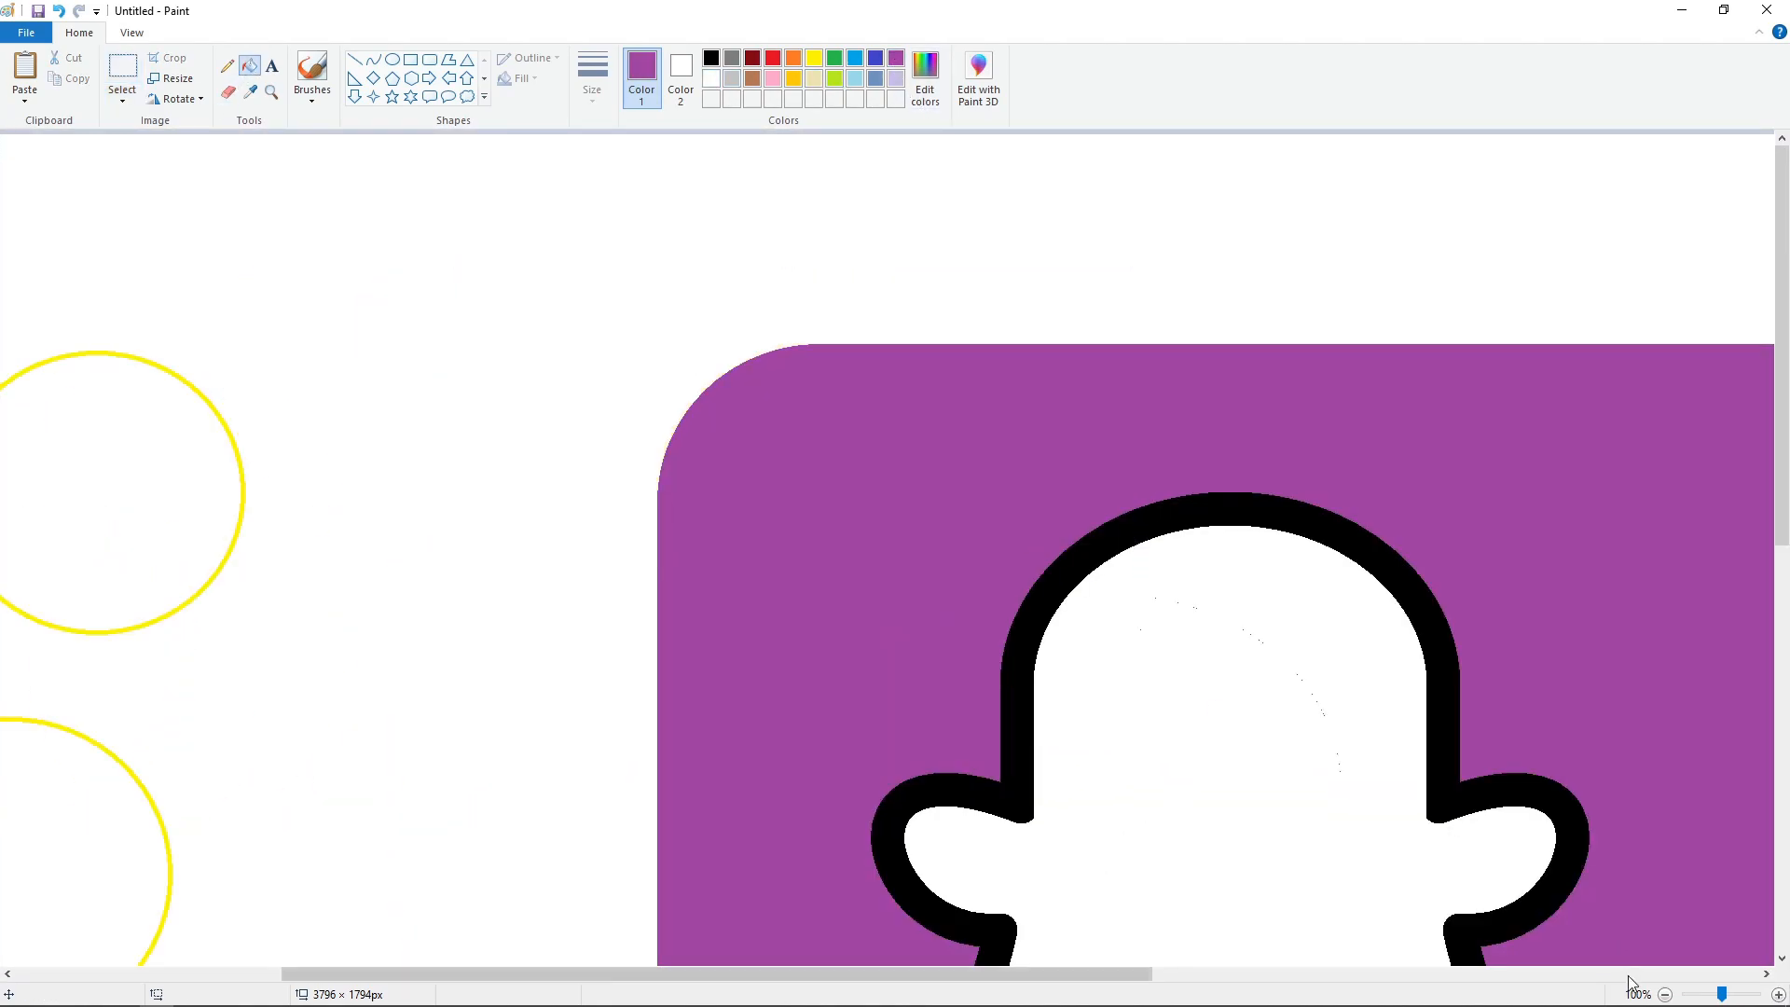
- Paste another copy of the yellow circle and align it with the upper-right corner of the purple square
{"action": "left_click", "coordinate": [1665, 995]}
{"action": "left_click", "coordinate": [1778, 996]}
{"action": "key", "text": "ctrl+v"}
{"action": "left_click_drag", "start_coordinate": [379, 365], "coordinate": [842, 500]}
{"action": "key", "text": "Right"}
{"action": "key", "text": "Right"}
{"action": "key", "text": "Right"}
{"action": "key", "text": "Right"}
{"action": "key", "text": "Right"}
{"action": "key", "text": "Right"}
{"action": "key", "text": "Right"}
{"action": "key", "text": "Right"}
{"action": "key", "text": "Right"}
{"action": "key", "text": "Right"}
{"action": "key", "text": "Right"}
{"action": "key", "text": "Right"}
{"action": "key", "text": "Right"}
{"action": "key", "text": "Right"}
{"action": "key", "text": "Right"}
{"action": "key", "text": "Right"}
{"action": "key", "text": "Right"}
{"action": "key", "text": "Right"}
{"action": "key", "text": "Right"}
{"action": "key", "text": "Right"}
{"action": "key", "text": "Up"}
{"action": "key", "text": "Up"}
{"action": "key", "text": "Up"}
{"action": "key", "text": "Up"}
{"action": "key", "text": "Up"}
{"action": "key", "text": "Up"}
{"action": "key", "text": "Up"}
{"action": "key", "text": "Up"}
{"action": "key", "text": "Up"}
{"action": "key", "text": "Up"}
{"action": "key", "text": "Up"}
{"action": "key", "text": "Up"}
{"action": "key", "text": "Up"}
{"action": "key", "text": "Up"}
{"action": "key", "text": "Up"}
{"action": "key", "text": "Up"}
{"action": "key", "text": "Up"}
{"action": "key", "text": "Up"}
{"action": "key", "text": "Up"}
{"action": "key", "text": "Up"}
- Round the square's upper-right corner by filling the area outside the circle white and the circle outline purple
{"action": "left_click", "coordinate": [250, 65]}
{"action": "left_click", "coordinate": [711, 78]}
{"action": "left_click", "coordinate": [1039, 355]}
{"action": "left_click", "coordinate": [895, 58]}
{"action": "scroll", "coordinate": [1222, 627], "scroll_direction": "down", "scroll_amount": 15}
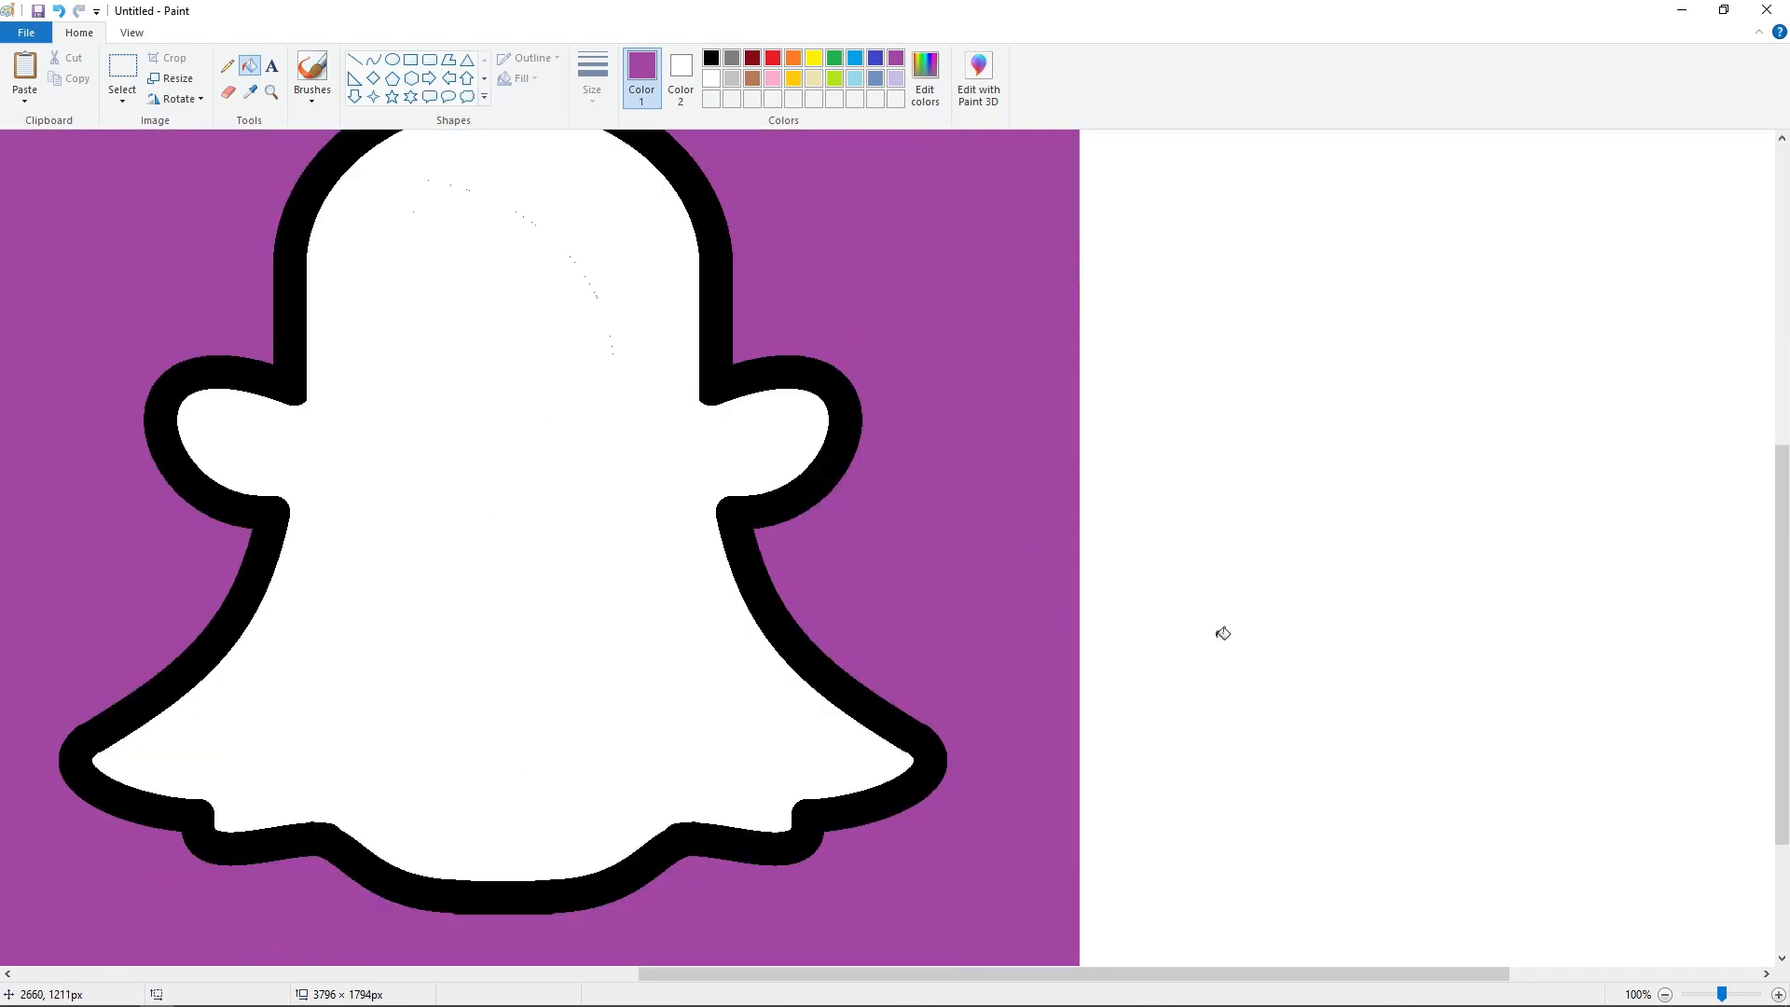
{"action": "key", "text": "ctrl+v"}
{"action": "left_click_drag", "start_coordinate": [392, 379], "coordinate": [1352, 490]}
{"action": "scroll", "coordinate": [1236, 652], "scroll_direction": "up", "scroll_amount": 15}
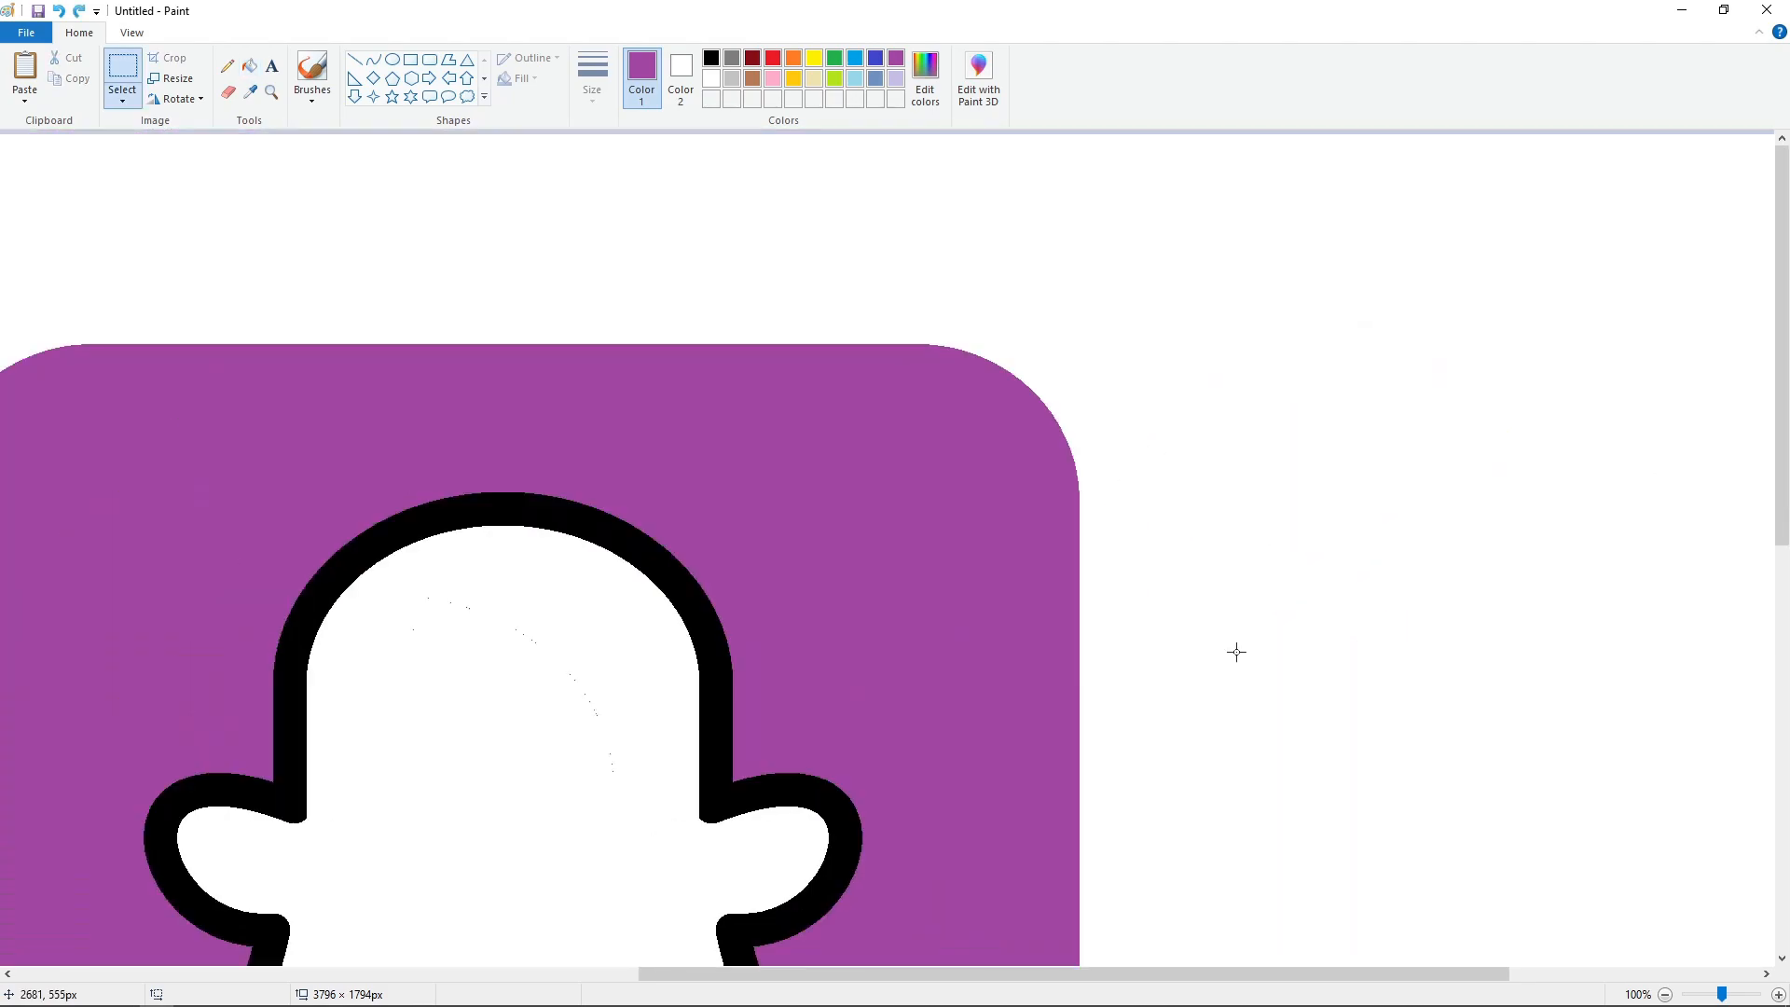
- Copy the square's rounded upper-right corner piece and paste it onto the blank canvas beside the logo
{"action": "left_click_drag", "start_coordinate": [1138, 499], "coordinate": [1138, 500]}
{"action": "key", "text": "ctrl+c"}
{"action": "left_click", "coordinate": [1454, 583]}
{"action": "left_click_drag", "start_coordinate": [1102, 973], "coordinate": [1343, 974]}
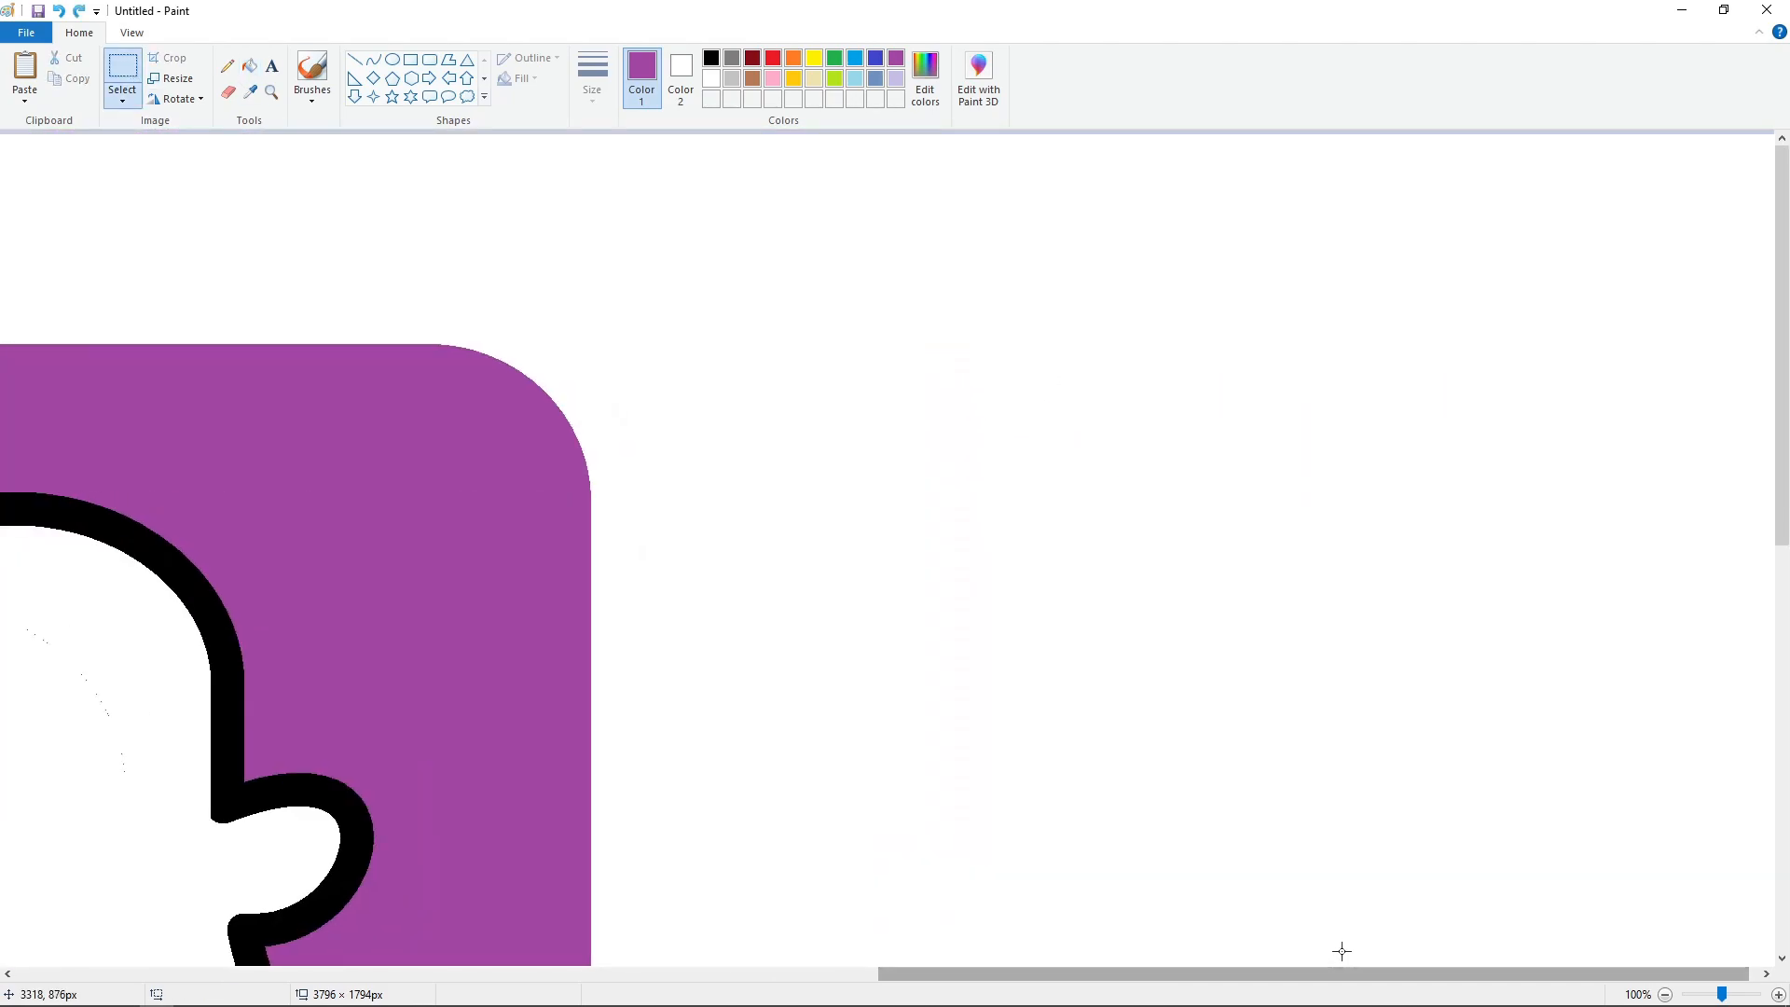
{"action": "key", "text": "ctrl+v"}
{"action": "left_click_drag", "start_coordinate": [110, 228], "coordinate": [1248, 461]}
{"action": "left_click", "coordinate": [1534, 467]}
- Recolor the pasted quarter-circle piece, first yellow and finally red
{"action": "left_click", "coordinate": [250, 65]}
{"action": "left_click", "coordinate": [814, 58]}
{"action": "left_click", "coordinate": [1212, 467]}
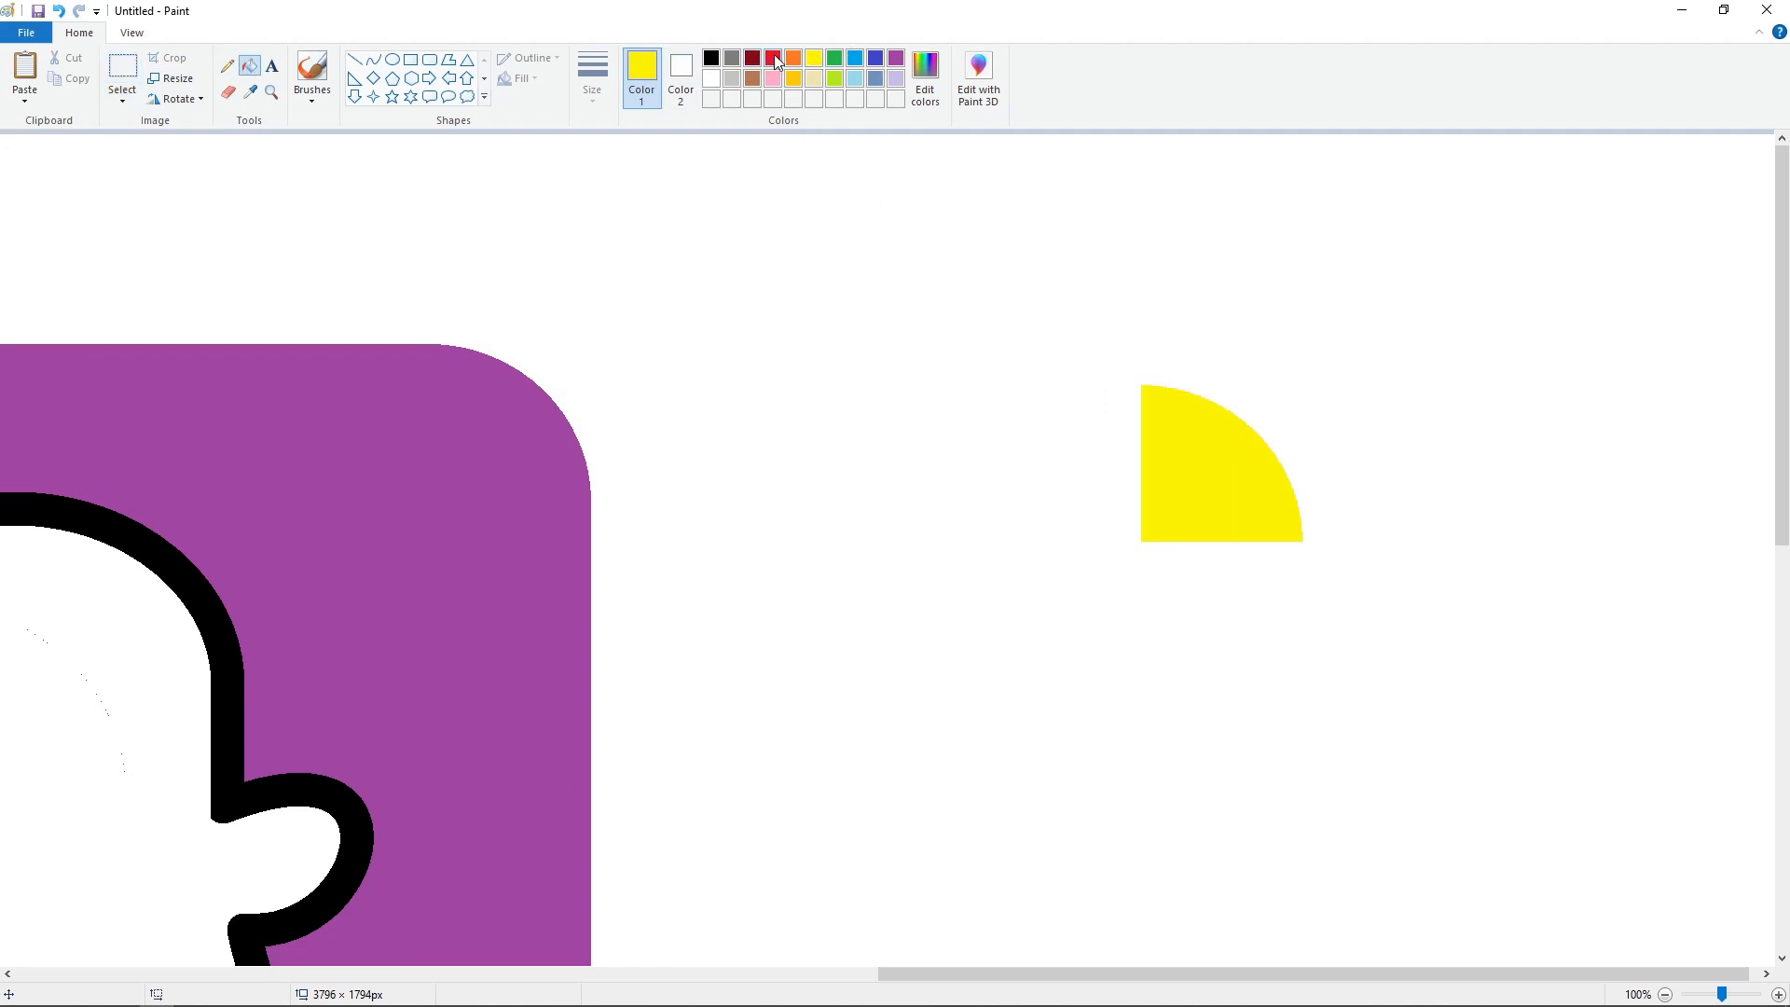
{"action": "left_click", "coordinate": [773, 58]}
{"action": "left_click", "coordinate": [1212, 466]}
- Copy the red corner piece, paste it, flip it vertically and place it on the square's lower-right corner
{"action": "left_click", "coordinate": [122, 65]}
{"action": "left_click_drag", "start_coordinate": [980, 287], "coordinate": [1451, 674]}
{"action": "key", "text": "ctrl+c"}
{"action": "left_click", "coordinate": [1502, 751]}
{"action": "scroll", "coordinate": [1502, 751], "scroll_direction": "down", "scroll_amount": 7}
{"action": "key", "text": "ctrl+v"}
{"action": "left_click", "coordinate": [170, 78]}
{"action": "key", "text": "Escape"}
{"action": "left_click", "coordinate": [182, 98]}
{"action": "left_click", "coordinate": [202, 183]}
{"action": "left_click_drag", "start_coordinate": [234, 320], "coordinate": [499, 745]}
- Round the square's lower-right corner by filling the area outside the red piece white and the piece itself purple
{"action": "left_click", "coordinate": [254, 74]}
{"action": "left_click", "coordinate": [712, 78]}
{"action": "left_click", "coordinate": [570, 819]}
{"action": "left_click", "coordinate": [896, 58]}
{"action": "left_click", "coordinate": [522, 746]}
- Paste the red corner piece again, flip it vertically and horizontally, and align it with the square's lower-left corner
{"action": "left_click_drag", "start_coordinate": [900, 973], "coordinate": [394, 891]}
{"action": "key", "text": "ctrl+v"}
{"action": "left_click", "coordinate": [182, 99]}
{"action": "left_click", "coordinate": [168, 185]}
{"action": "left_click", "coordinate": [186, 101]}
{"action": "left_click", "coordinate": [181, 204]}
{"action": "left_click_drag", "start_coordinate": [274, 353], "coordinate": [598, 763]}
{"action": "key", "text": "Down"}
{"action": "key", "text": "Down"}
{"action": "key", "text": "Down"}
{"action": "key", "text": "Down"}
{"action": "key", "text": "Down"}
{"action": "key", "text": "Down"}
{"action": "key", "text": "Down"}
{"action": "key", "text": "Down"}
{"action": "key", "text": "Down"}
{"action": "key", "text": "Down"}
{"action": "key", "text": "Down"}
{"action": "key", "text": "Down"}
{"action": "key", "text": "Down"}
{"action": "key", "text": "Down"}
{"action": "key", "text": "Down"}
{"action": "key", "text": "Down"}
{"action": "key", "text": "Down"}
{"action": "key", "text": "Left"}
{"action": "key", "text": "Left"}
{"action": "key", "text": "Left"}
{"action": "key", "text": "Left"}
- Round the square's lower-left corner by filling the area outside the red piece white and the piece itself purple
{"action": "left_click", "coordinate": [6, 305]}
{"action": "left_click", "coordinate": [249, 70]}
{"action": "left_click", "coordinate": [711, 78]}
{"action": "left_click", "coordinate": [499, 818]}
{"action": "left_click", "coordinate": [896, 58]}
{"action": "left_click", "coordinate": [559, 764]}
- Erase the spare red corner piece beside the logo by filling it white
{"action": "left_click", "coordinate": [1665, 994]}
{"action": "left_click", "coordinate": [711, 78]}
{"action": "left_click", "coordinate": [1490, 298]}
- Fill the background around the square yellow to check it, and fill it white again
{"action": "left_click", "coordinate": [814, 58]}
{"action": "left_click", "coordinate": [582, 215]}
{"action": "left_click", "coordinate": [711, 79]}
{"action": "left_click", "coordinate": [511, 297]}
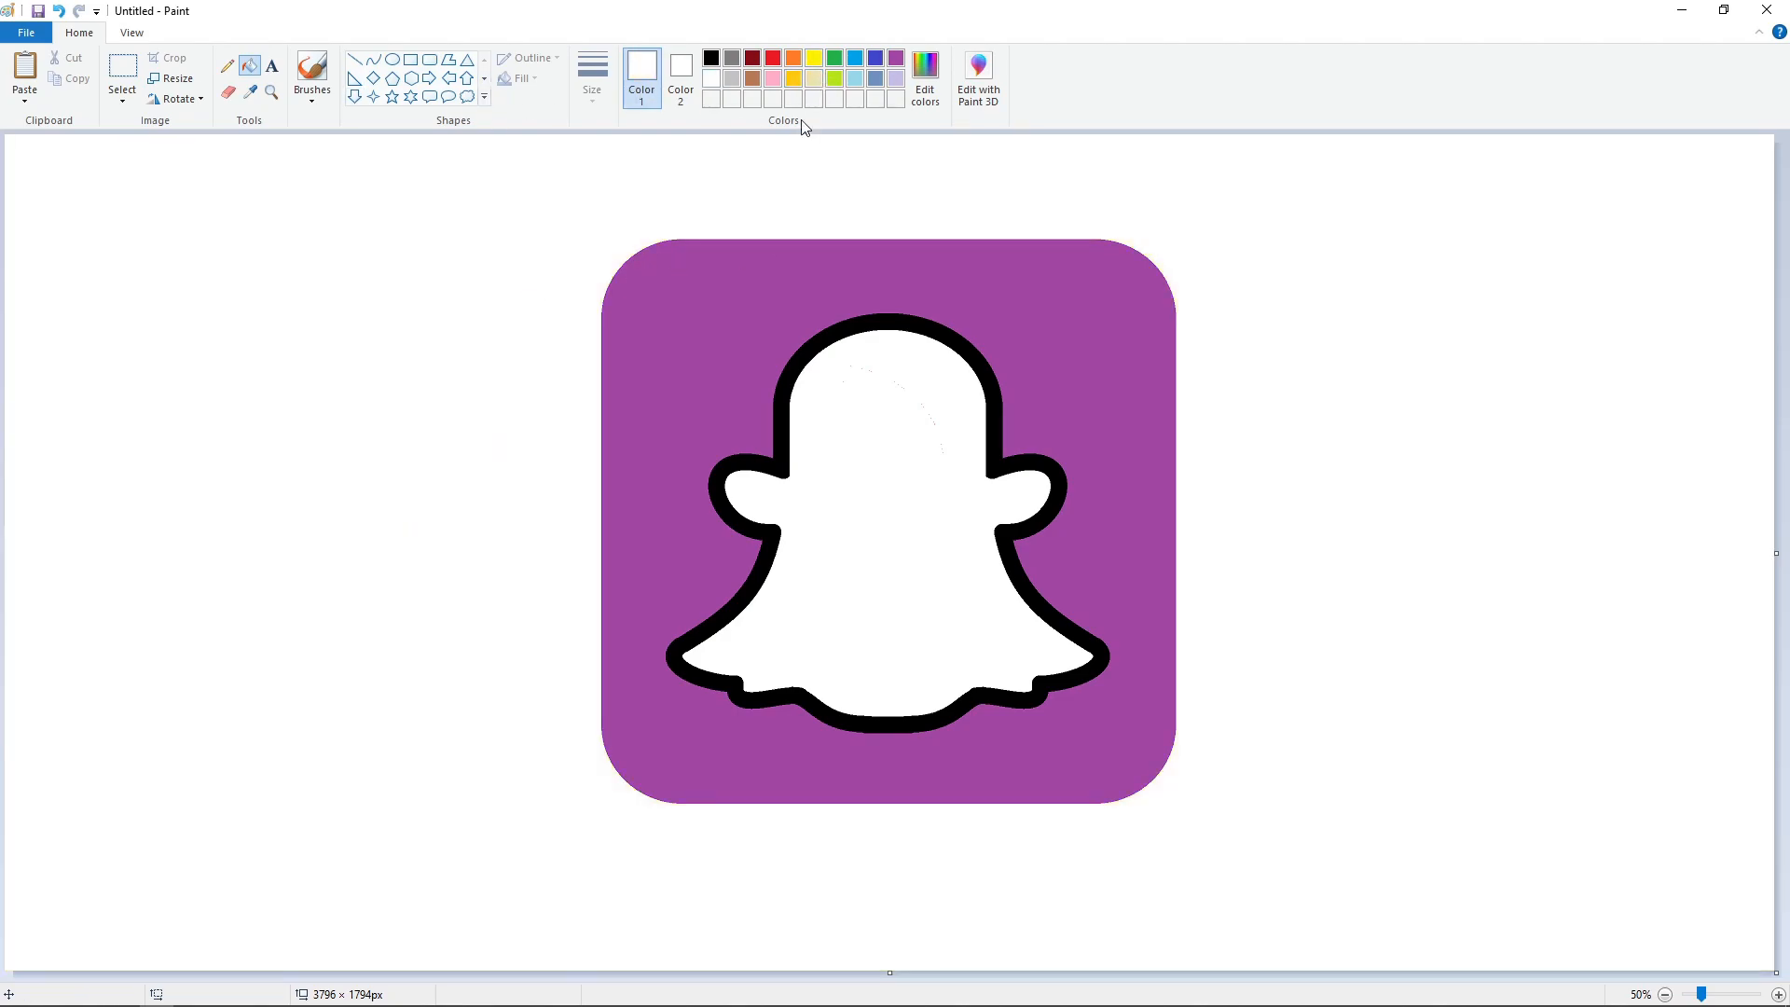
- Try gold and the standard palette yellow as the rounded square's fill color
{"action": "left_click", "coordinate": [792, 81]}
{"action": "left_click", "coordinate": [693, 353]}
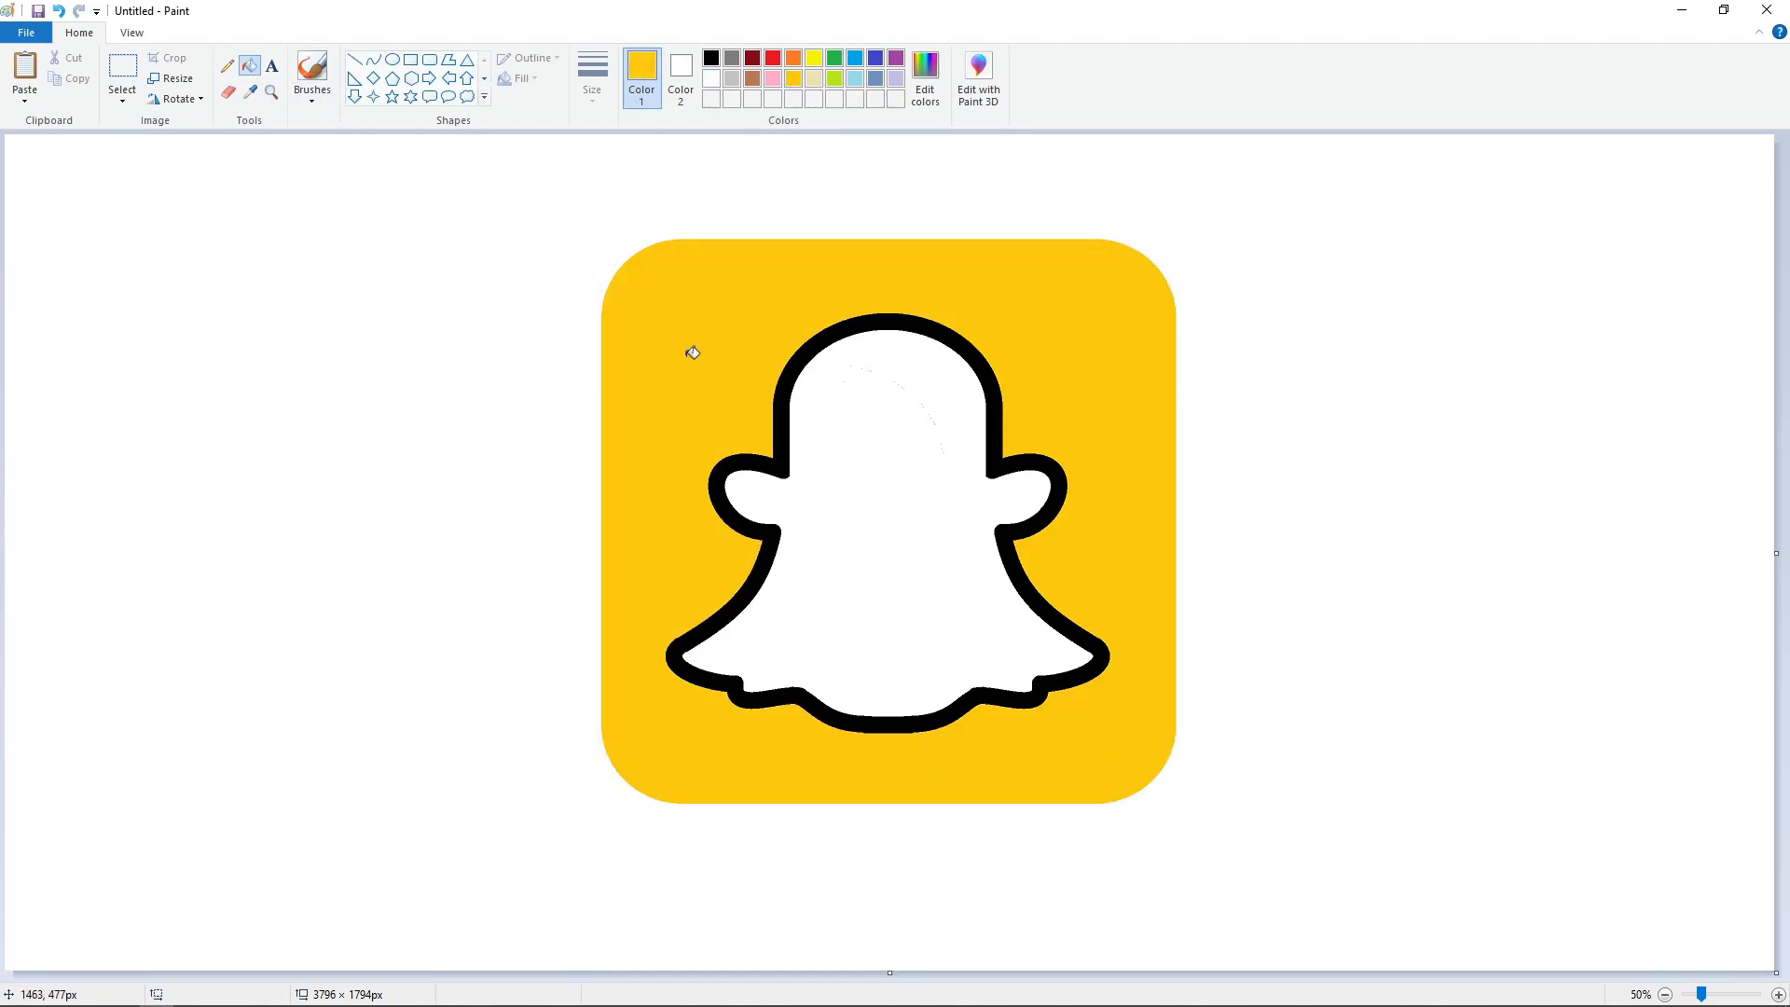
{"action": "left_click", "coordinate": [813, 58]}
{"action": "left_click", "coordinate": [743, 305]}
- Define a slightly darker custom yellow and fill the rounded square with it
{"action": "left_click", "coordinate": [925, 75]}
{"action": "left_click_drag", "start_coordinate": [1096, 468], "coordinate": [1096, 481]}
{"action": "left_click", "coordinate": [724, 636]}
{"action": "left_click", "coordinate": [706, 401]}
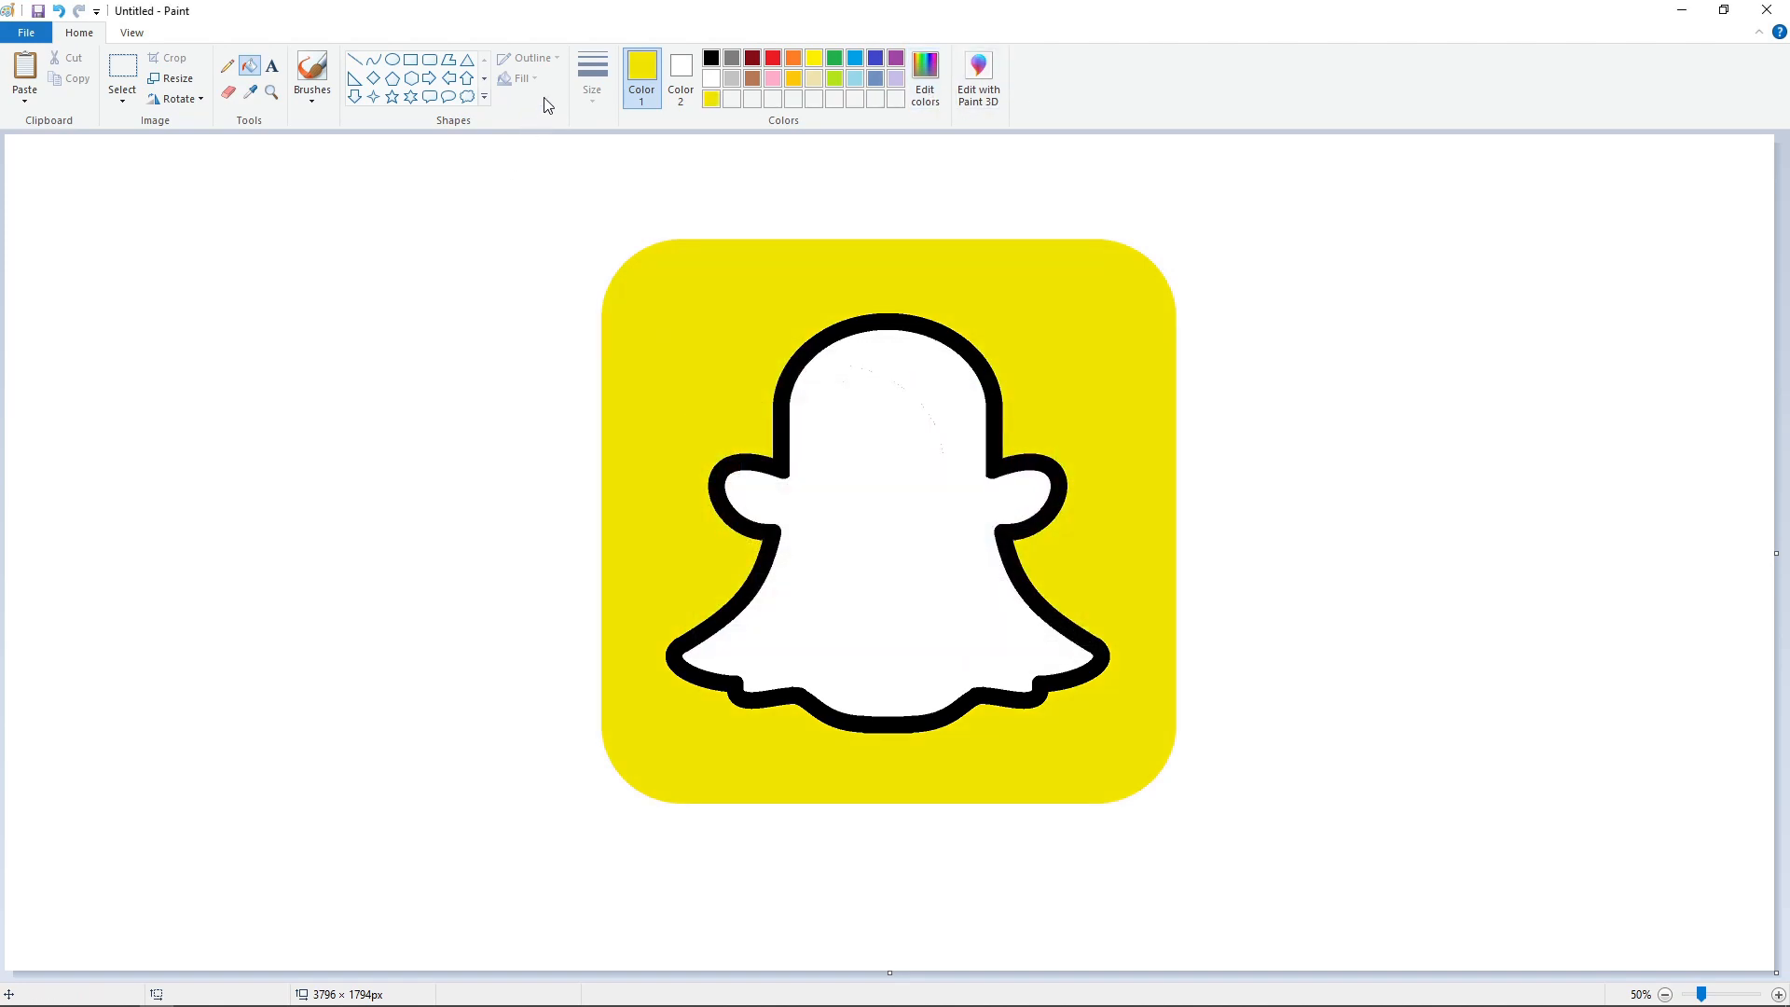